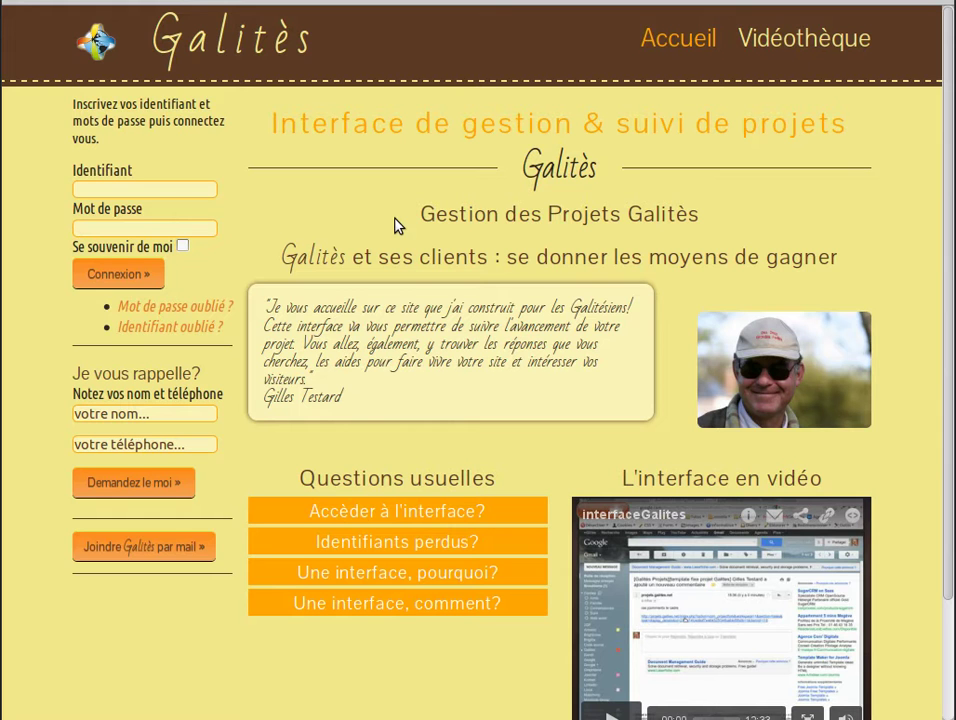
Log in to the project interface using the saved account identifier and password
left_click(136, 190)
type("G")
left_click(138, 207)
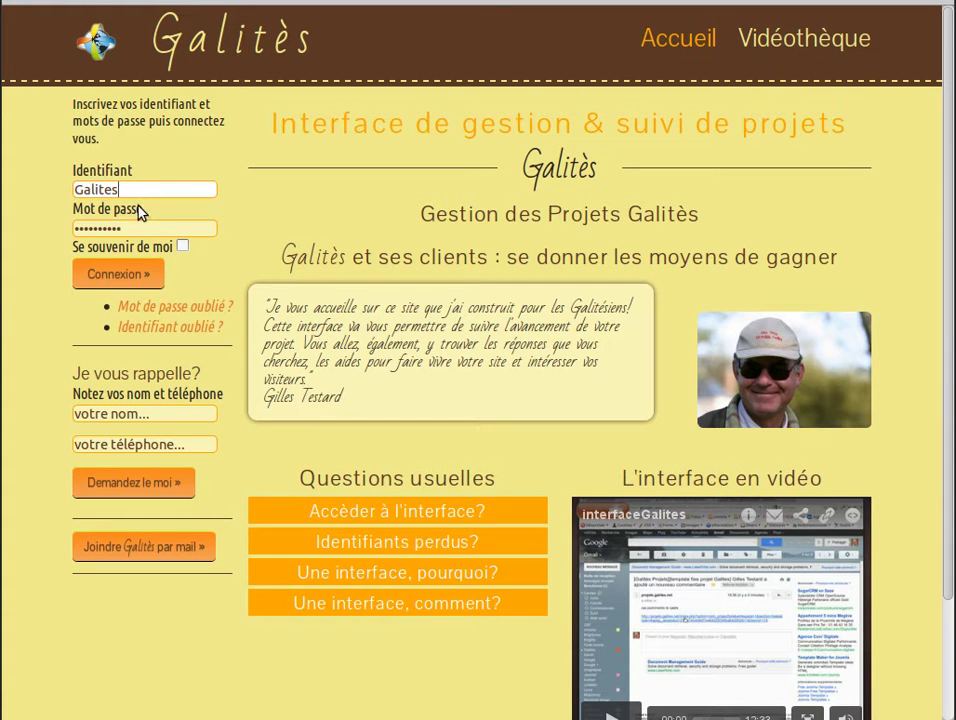
left_click(137, 271)
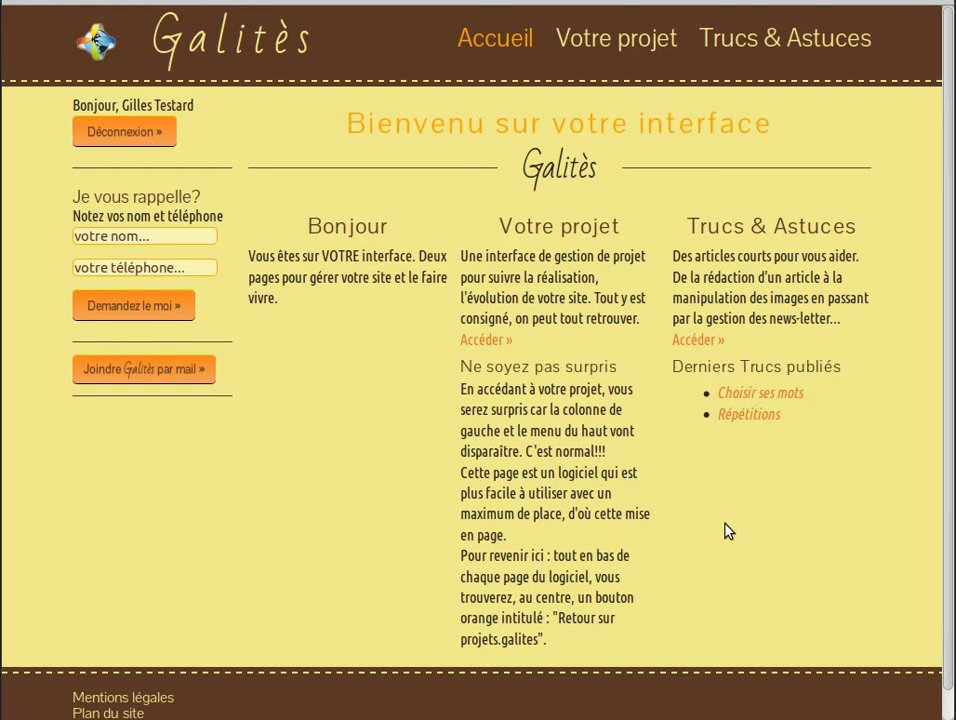
Open the Votre projet workspace and review its dashboard through the full task list and the return link to projets.galites
left_click(615, 40)
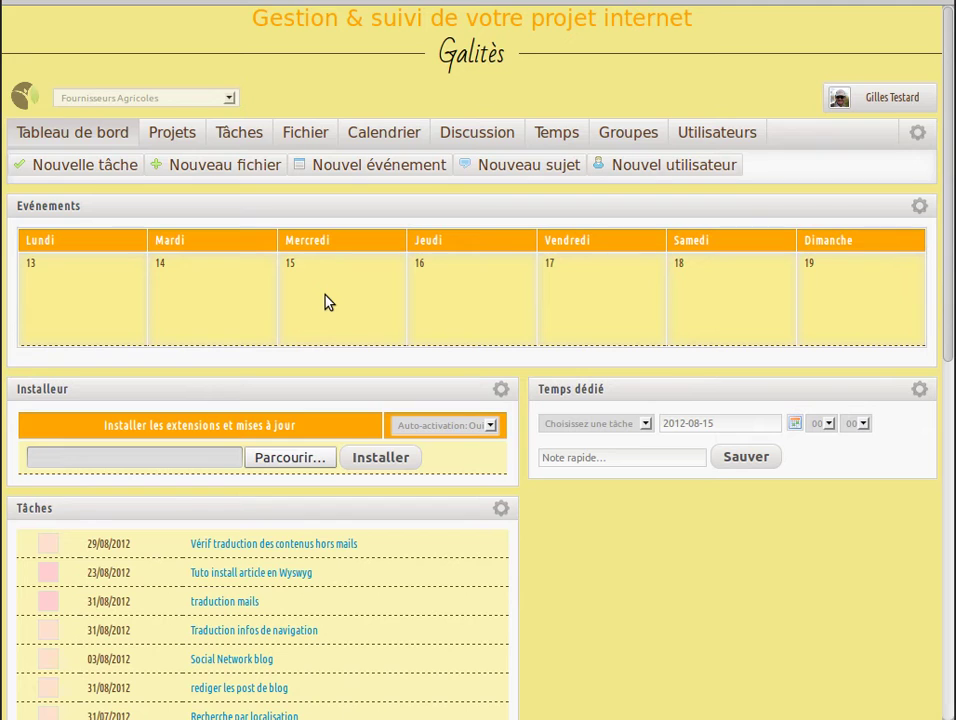
scroll(325, 295, "down", 5)
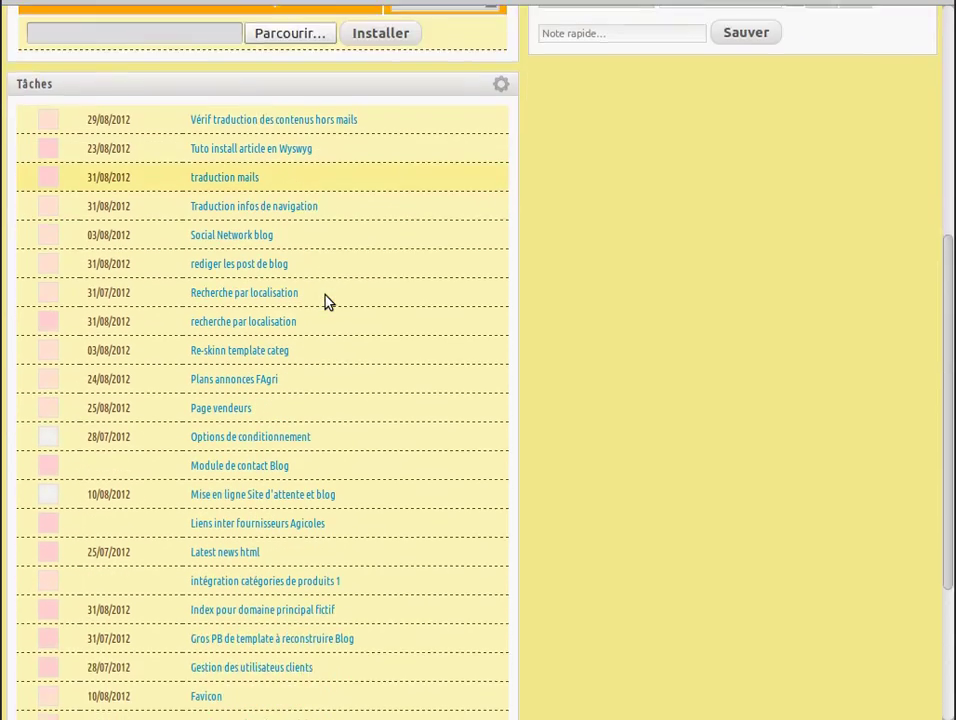
scroll(325, 303, "down", 3)
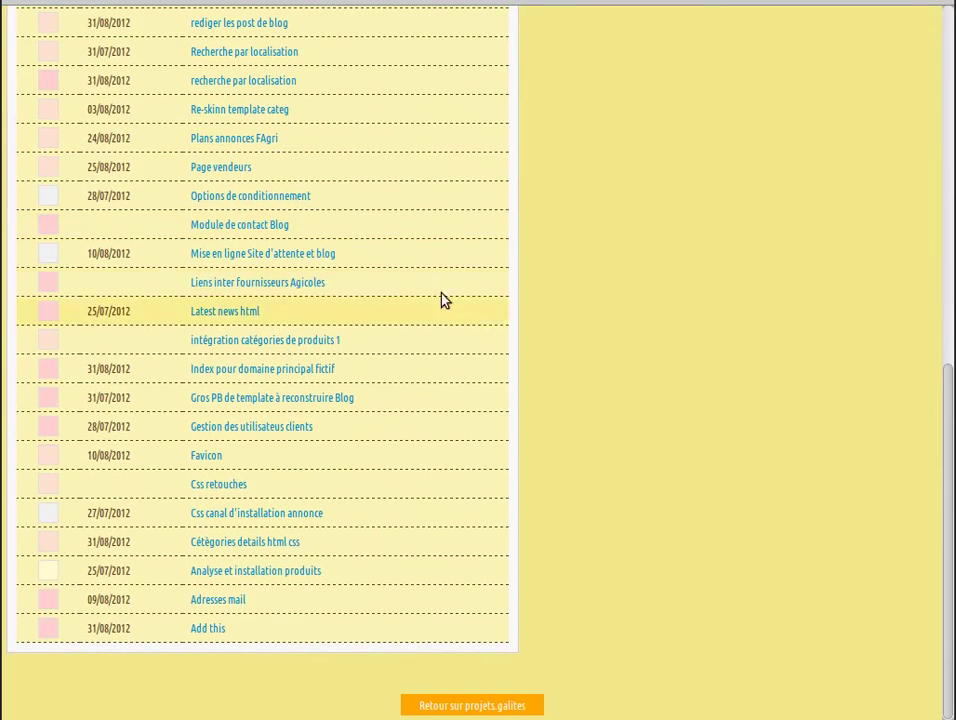
scroll(384, 292, "up", 2)
scroll(384, 292, "down", 2)
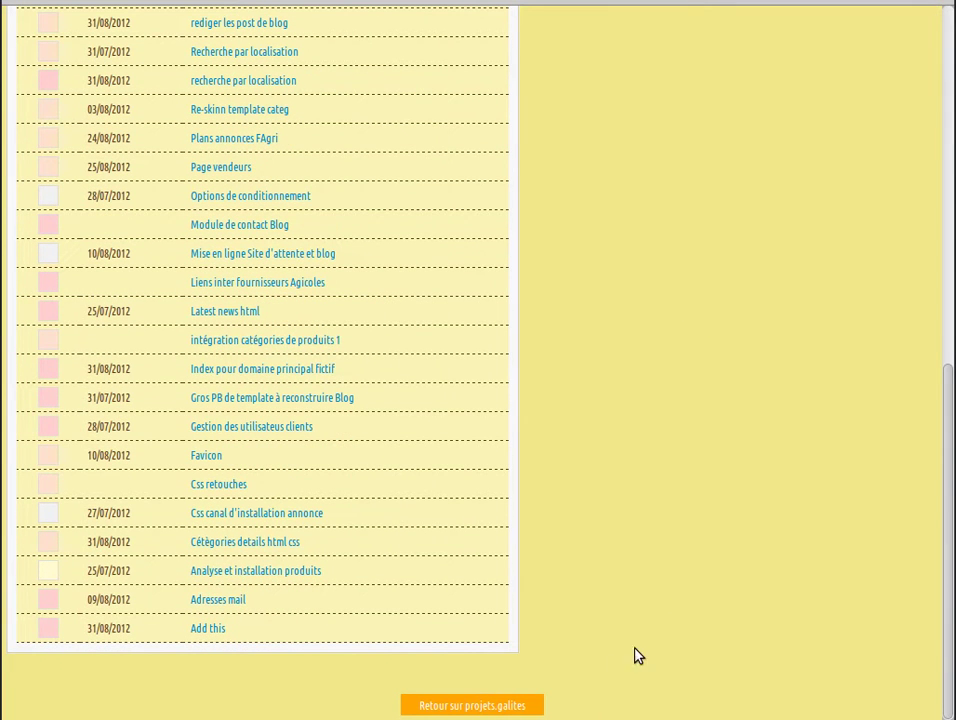
left_click(451, 700)
scroll(700, 550, "up", 10)
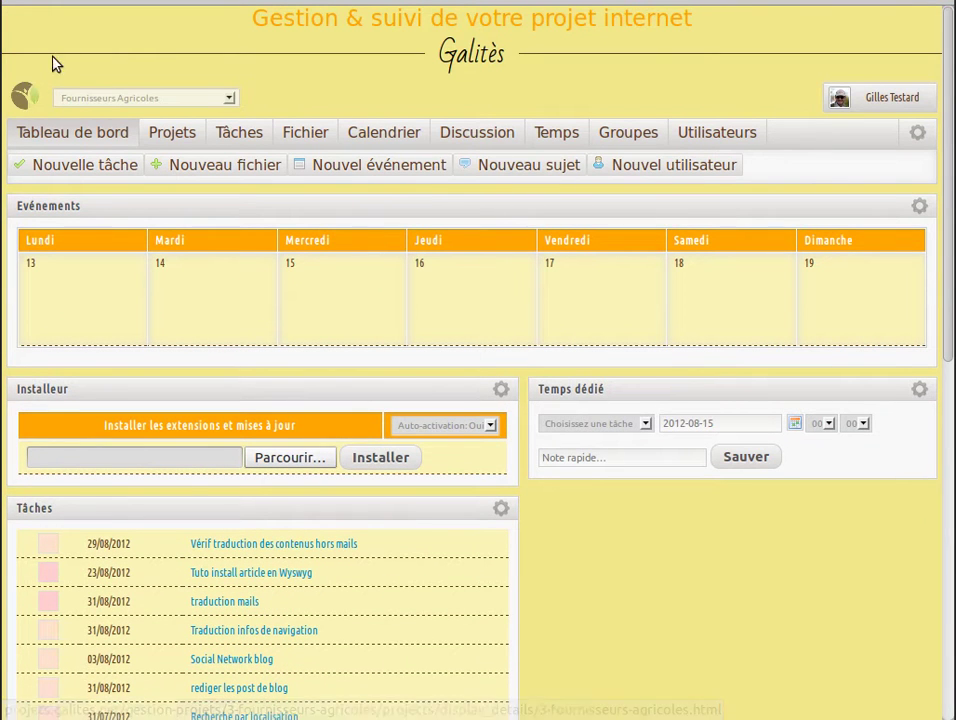
View the Fournisseurs Agricoles project's description, tasks, logo and details, and return to the dashboard
left_click(25, 98)
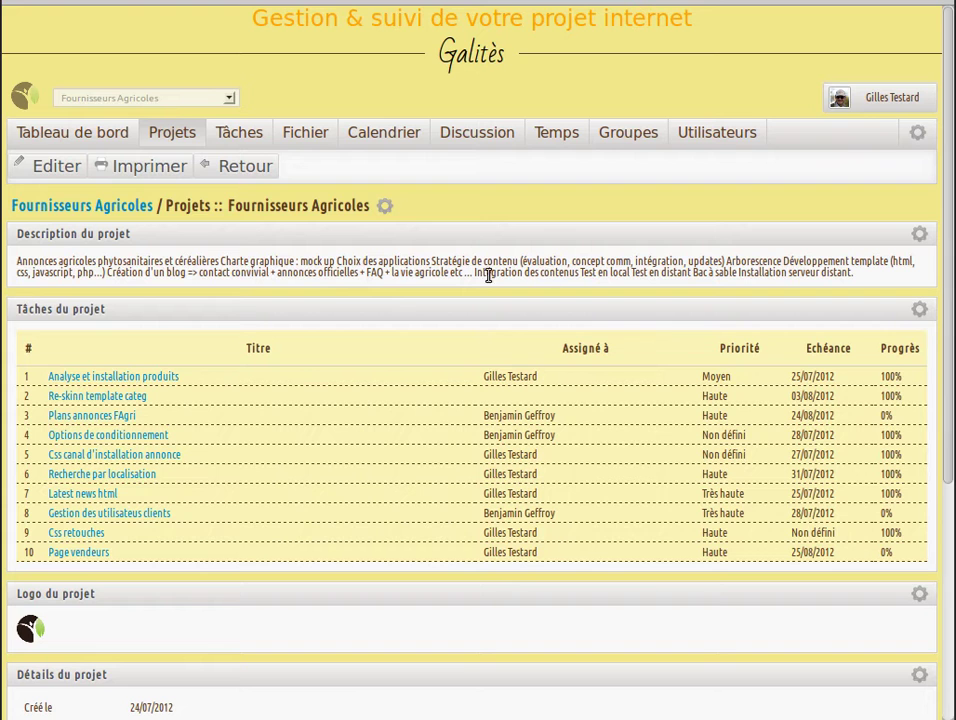
scroll(405, 428, "down", 2)
scroll(405, 428, "down", 1)
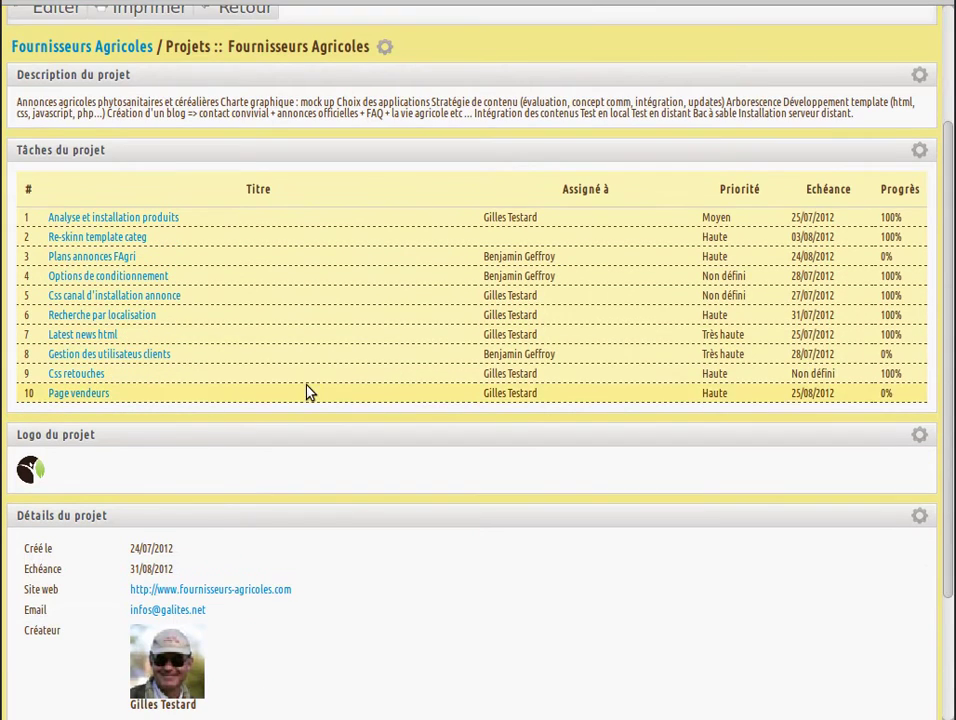
scroll(290, 396, "down", 3)
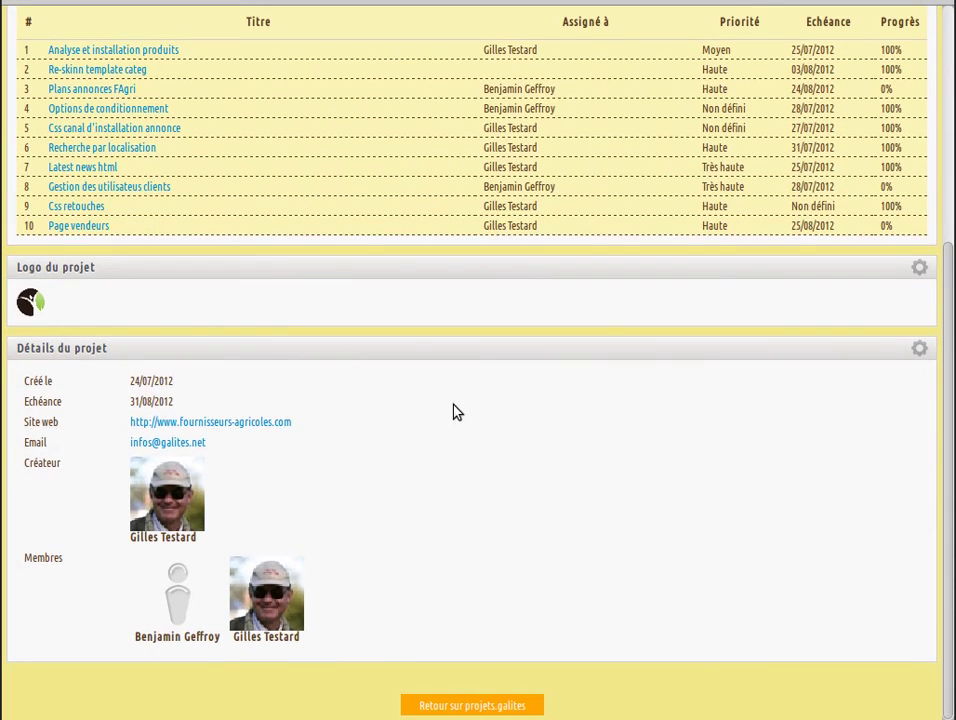
scroll(606, 560, "up", 6)
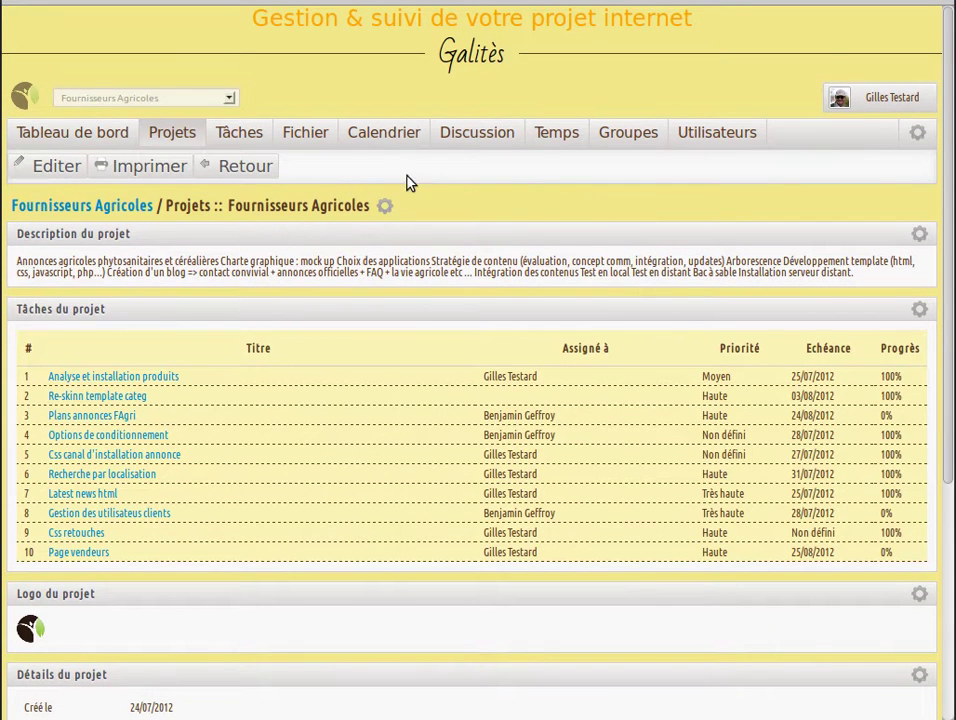
left_click(251, 170)
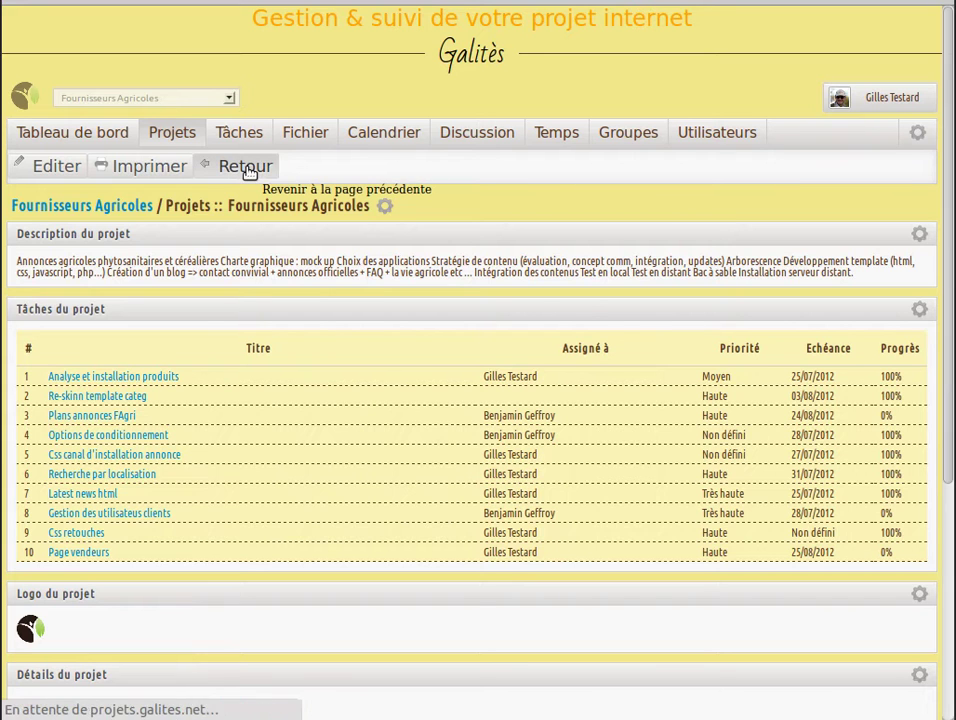
left_click(76, 135)
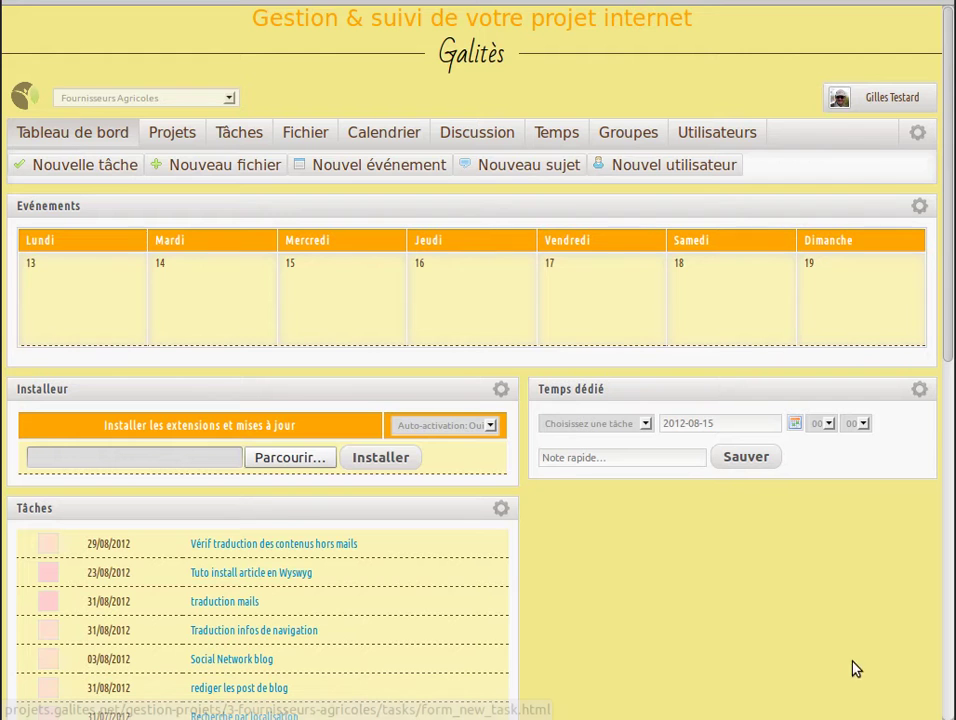
Open the signed-in user's profile and review the account, contact and location information
mouse_move(884, 108)
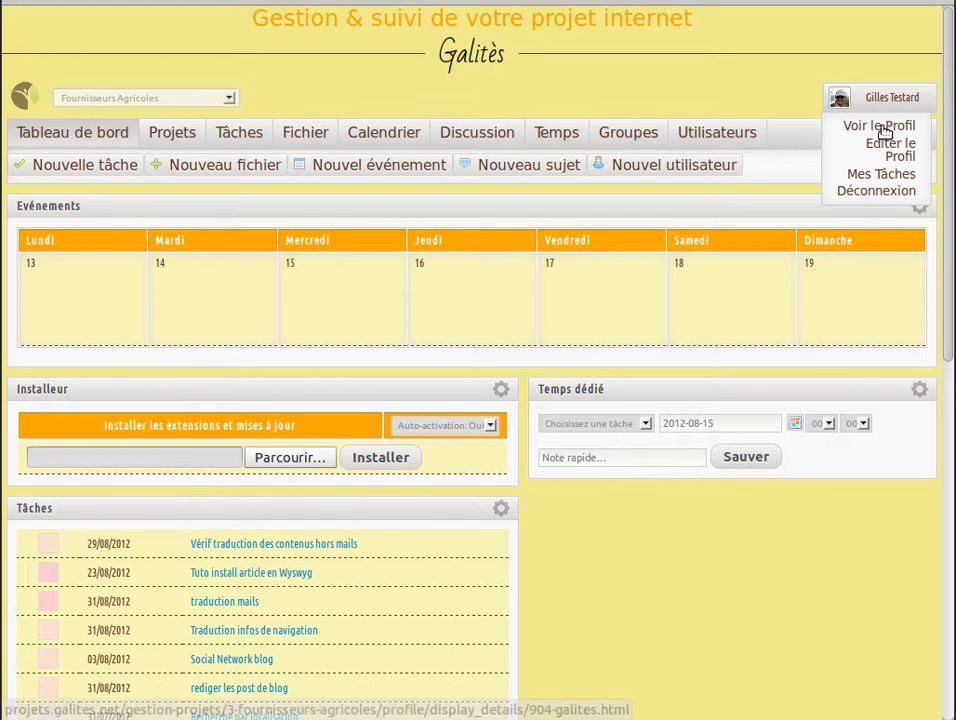
left_click(882, 127)
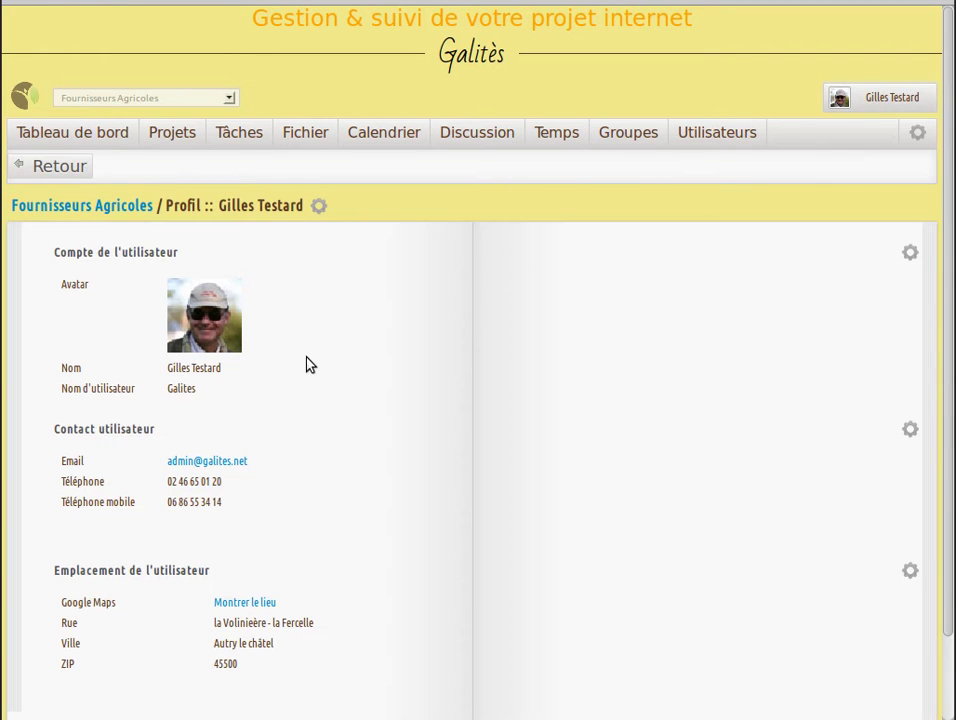
scroll(309, 365, "down", 2)
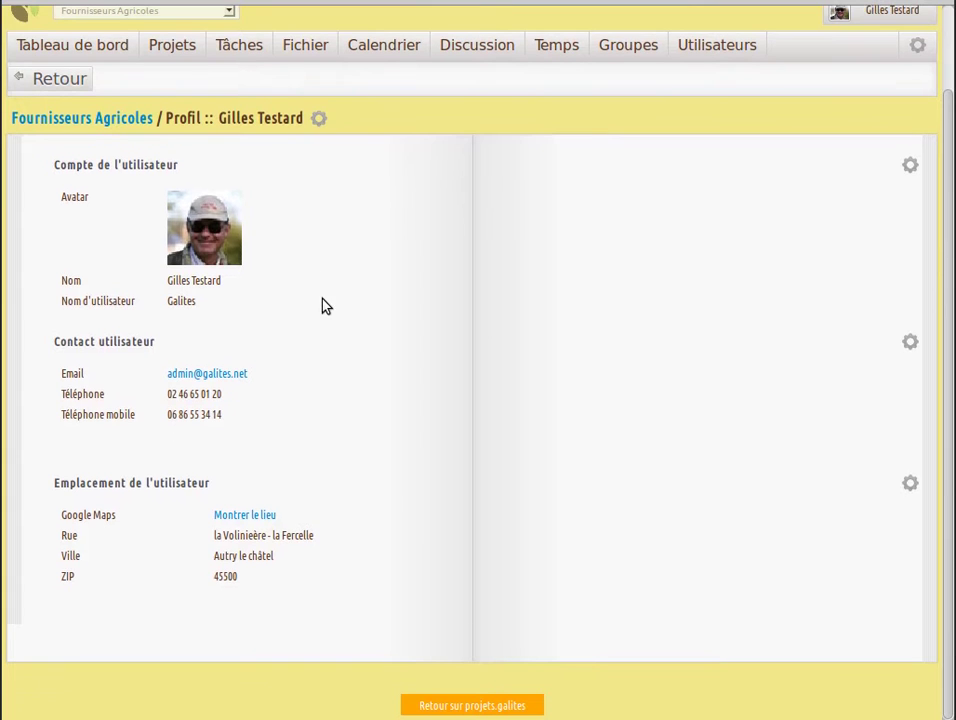
scroll(398, 500, "up", 2)
scroll(398, 500, "down", 2)
scroll(398, 500, "up", 2)
scroll(398, 500, "down", 2)
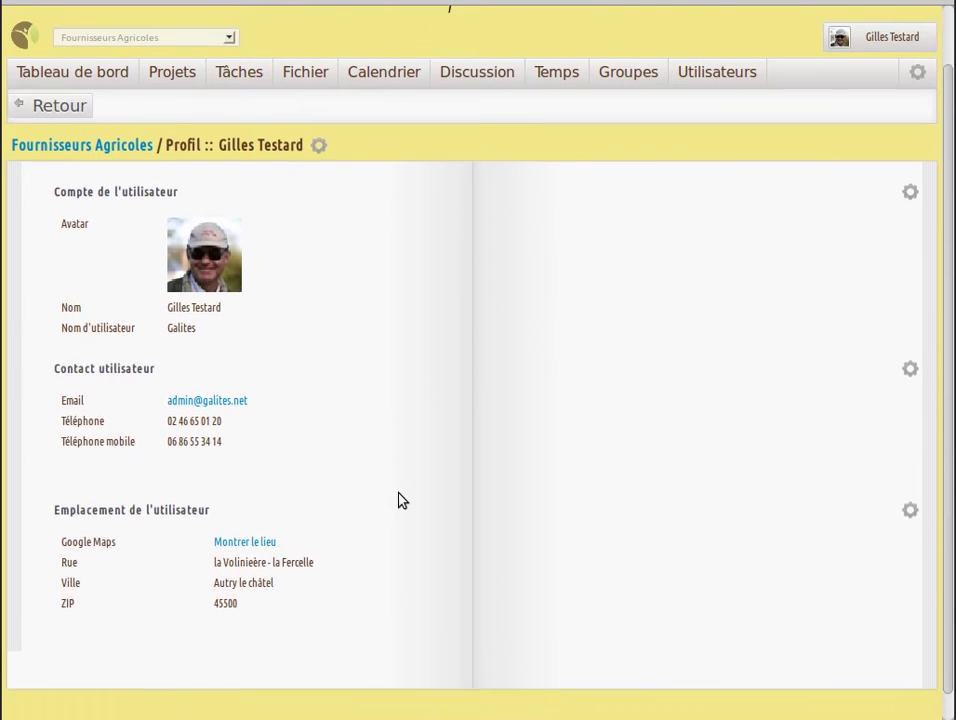
scroll(398, 500, "up", 1)
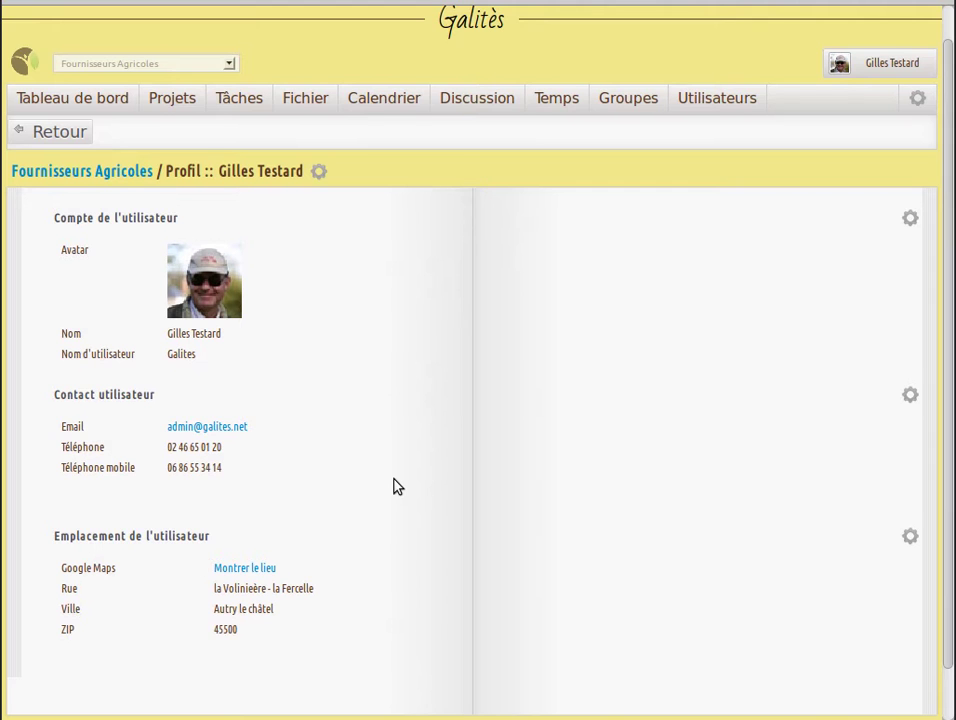
scroll(398, 487, "down", 1)
scroll(397, 486, "up", 1)
scroll(397, 486, "down", 1)
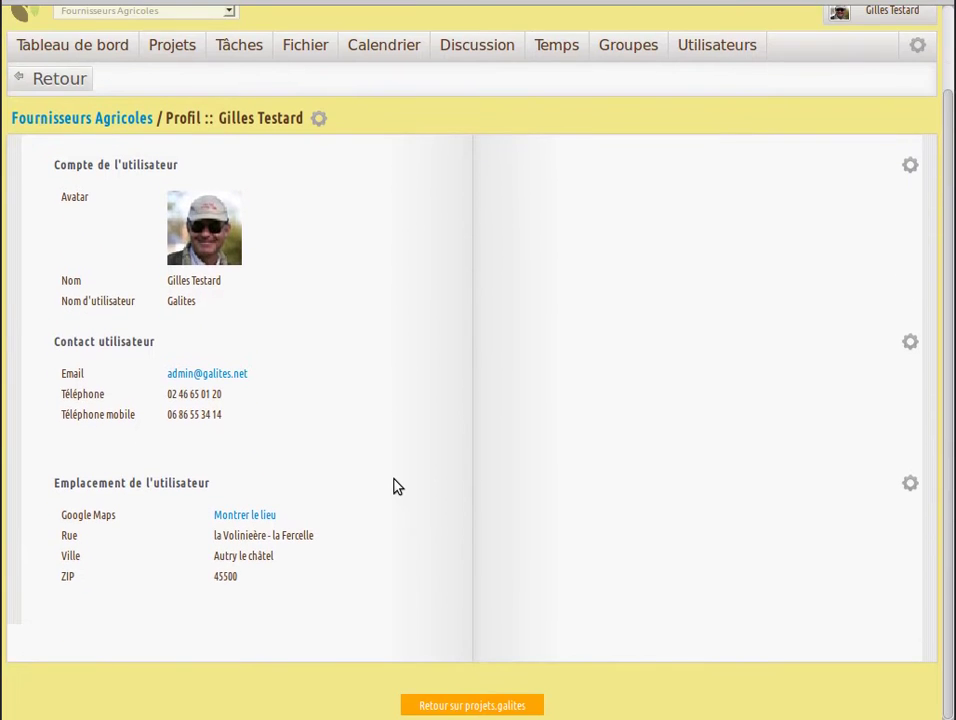
scroll(396, 485, "up", 2)
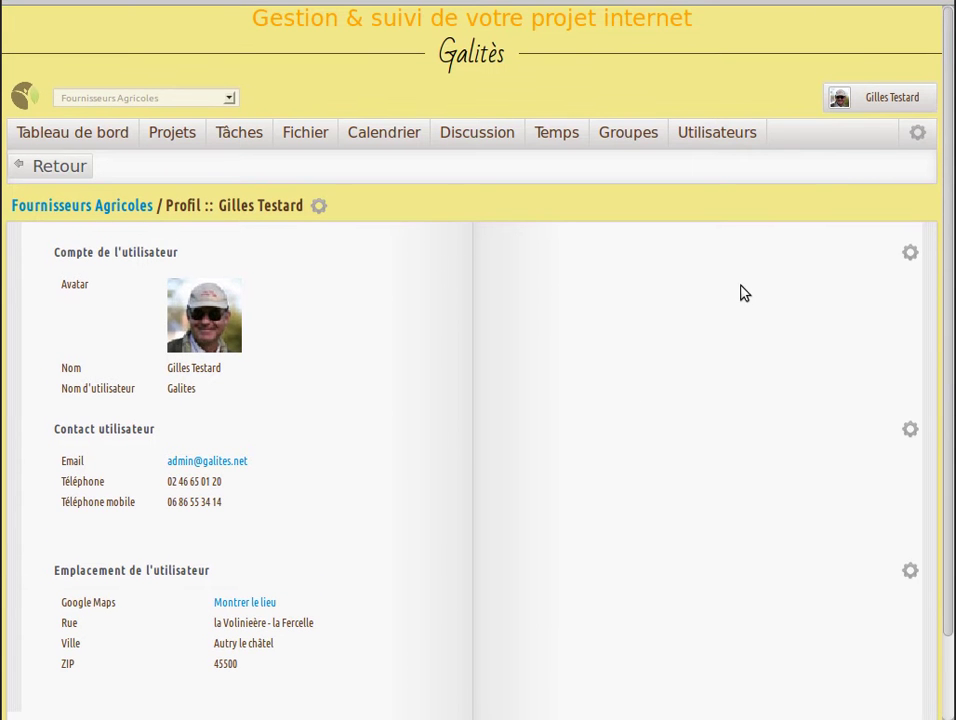
Open the profile for editing, review its personal, access, contact and network fields, and return to the dashboard without changes
left_click(905, 100)
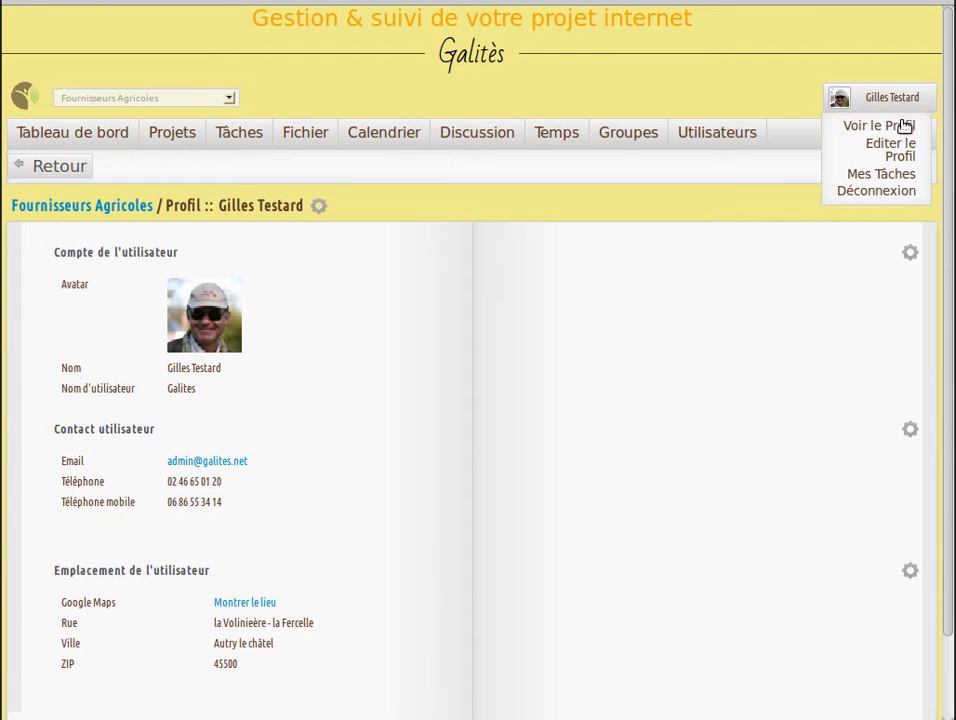
left_click(896, 154)
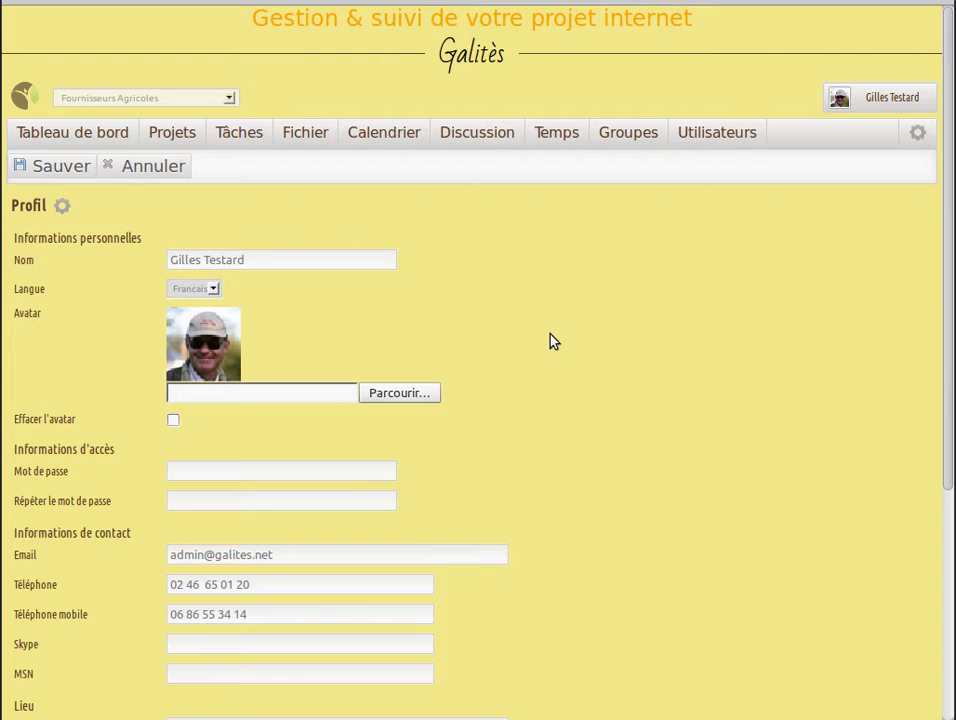
scroll(553, 341, "down", 5)
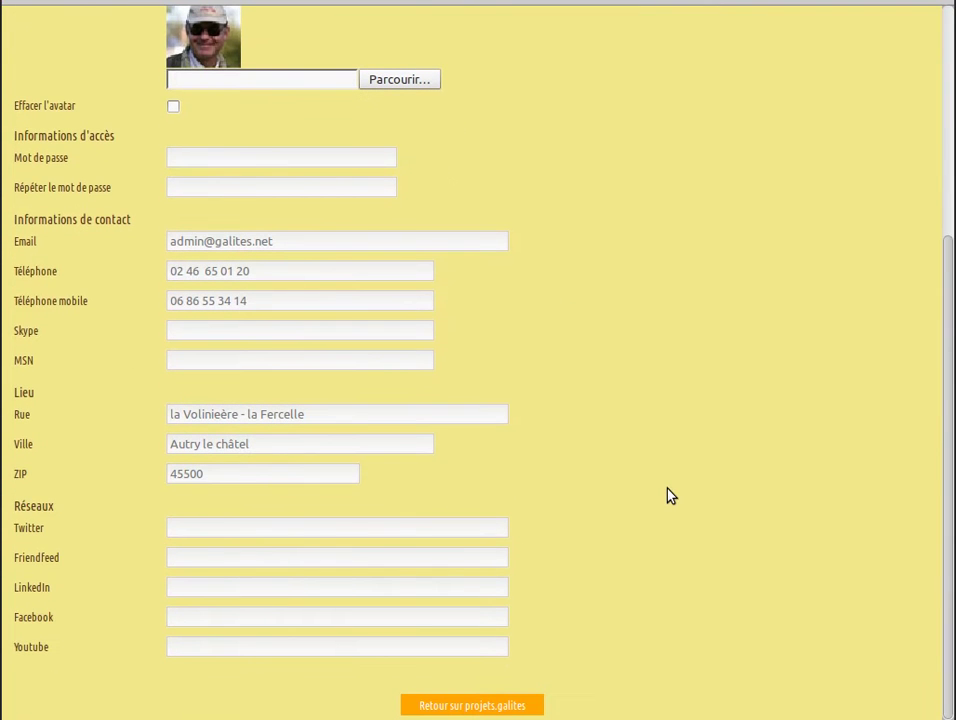
scroll(670, 496, "up", 5)
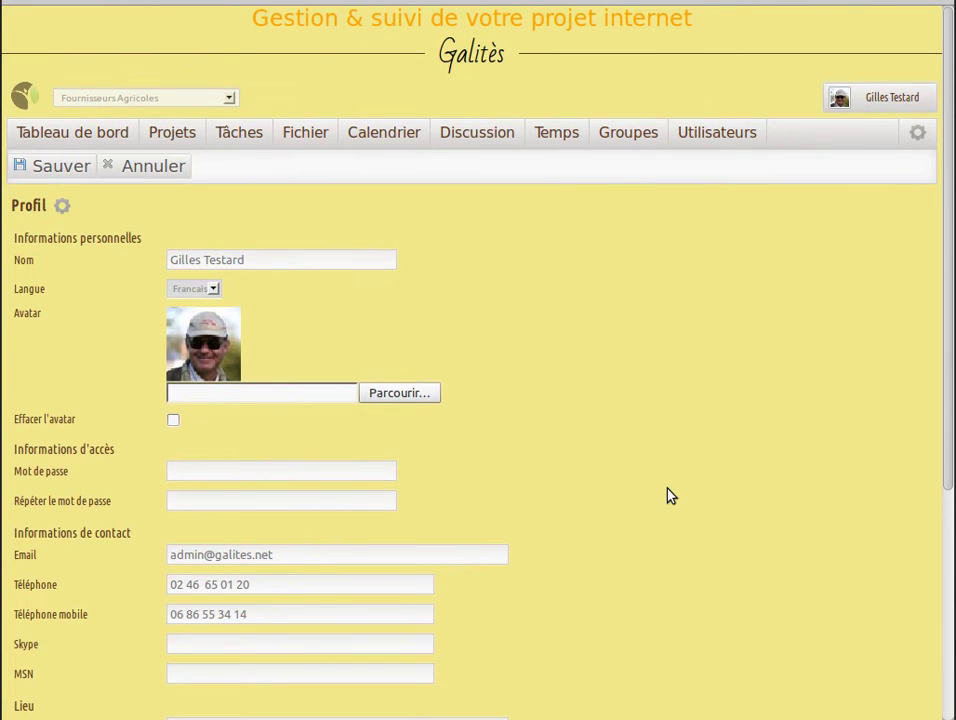
left_click(873, 95)
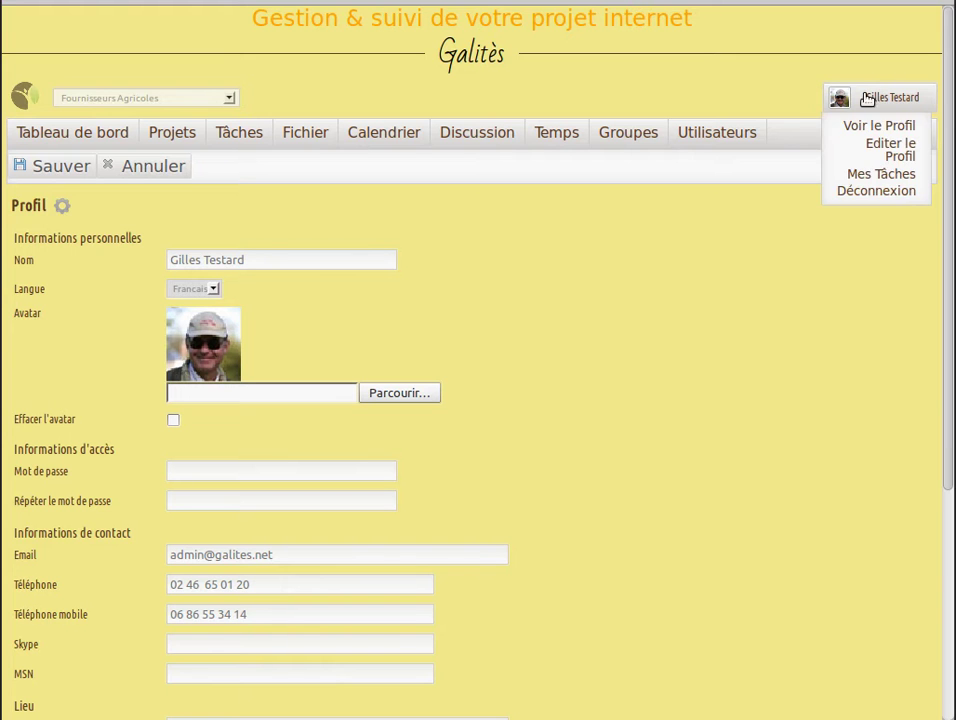
mouse_move(904, 95)
left_click(62, 133)
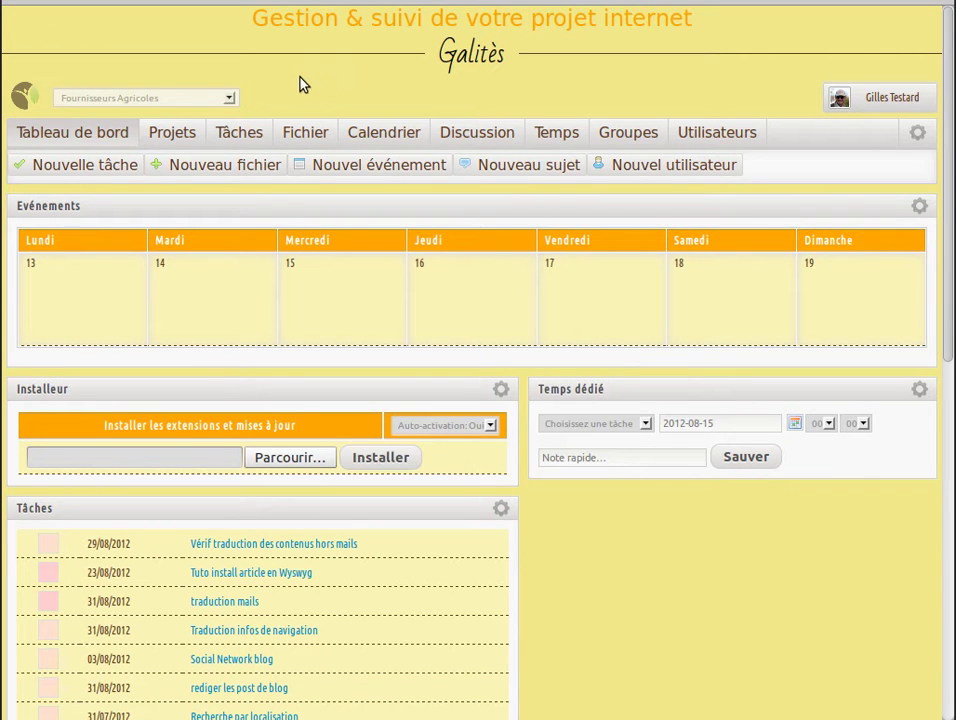
Open the project's task list and examine the tasks' completion status, assignees, priorities and due dates
left_click(250, 136)
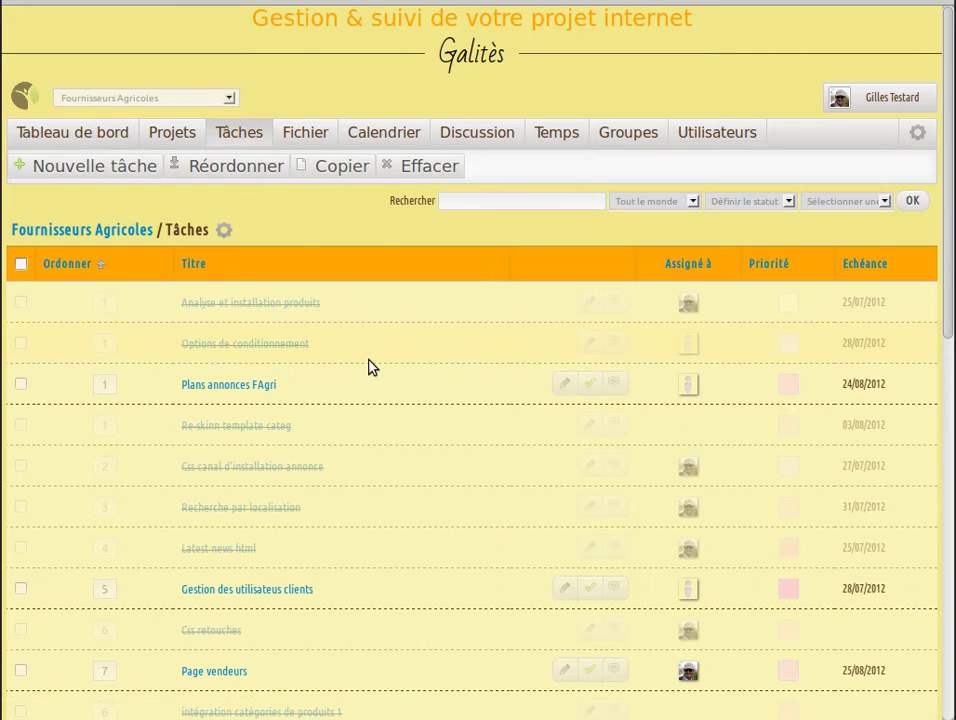
scroll(369, 367, "down", 8)
scroll(369, 367, "down", 4)
scroll(369, 367, "up", 12)
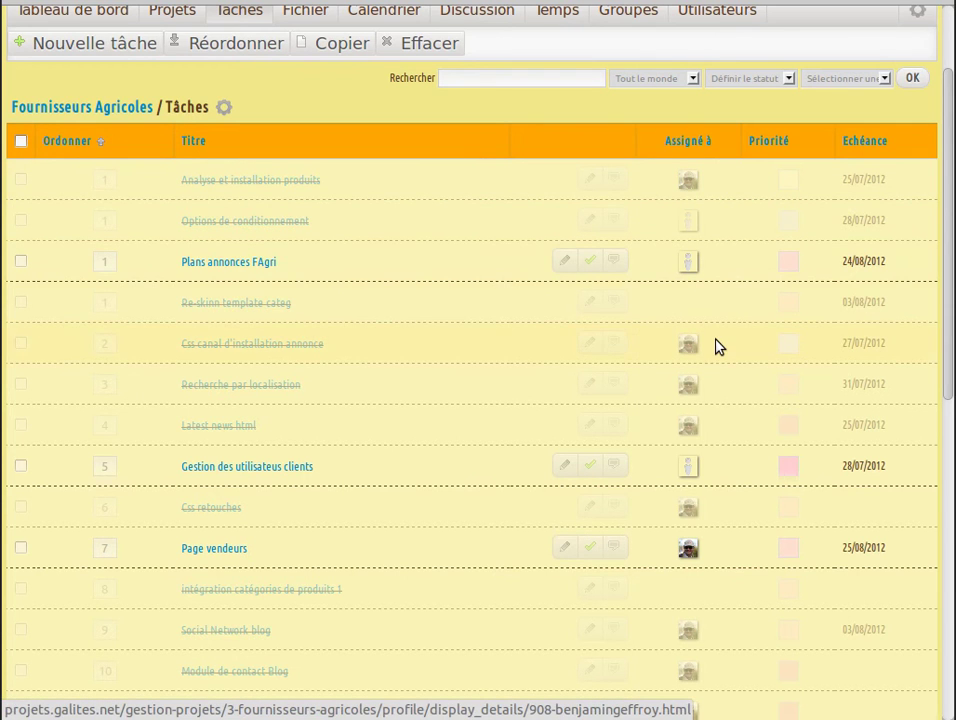
scroll(719, 346, "down", 5)
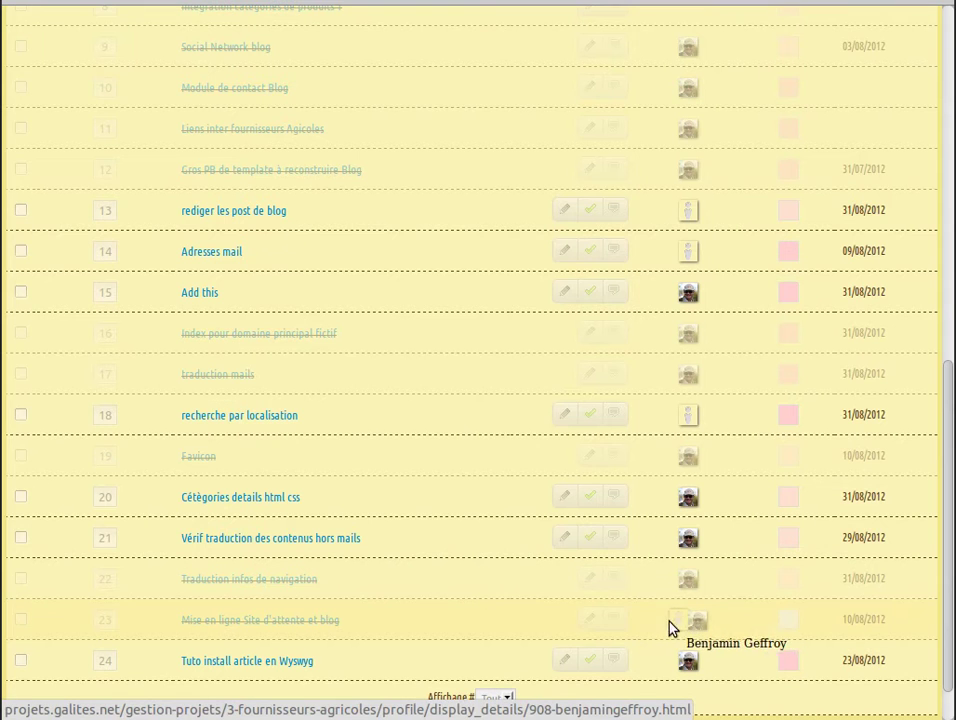
scroll(785, 465, "up", 3)
scroll(785, 469, "up", 3)
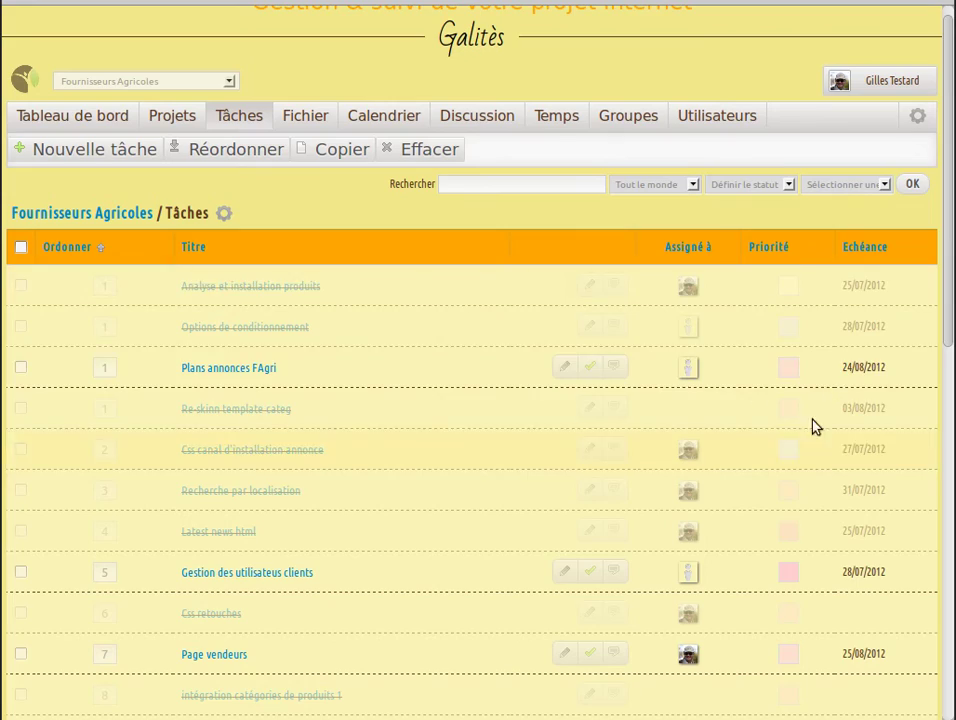
scroll(881, 490, "down", 6)
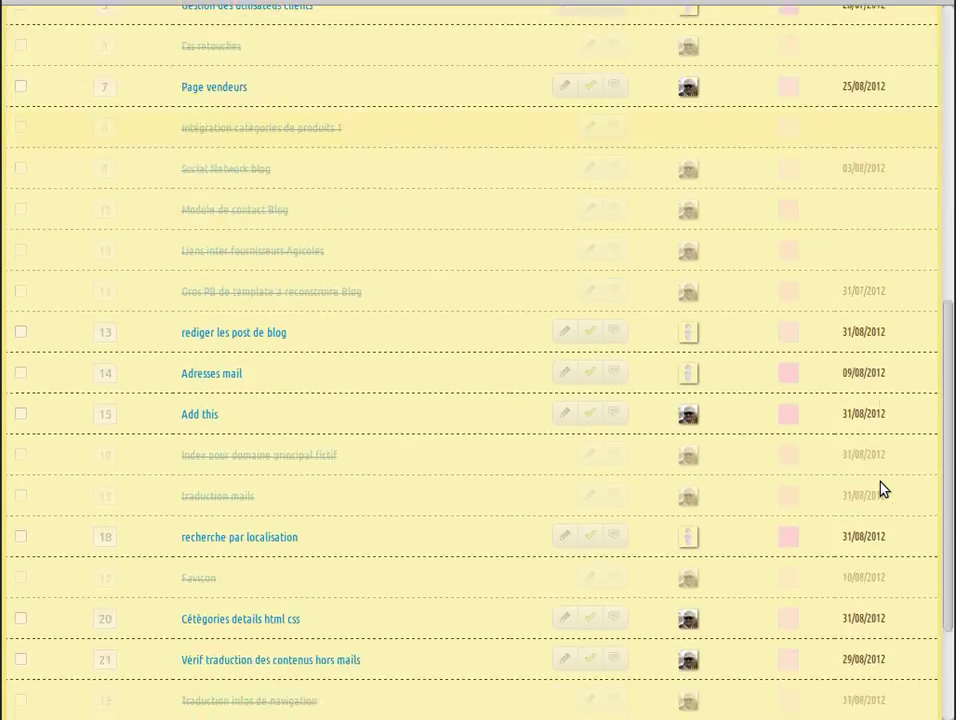
scroll(420, 267, "up", 6)
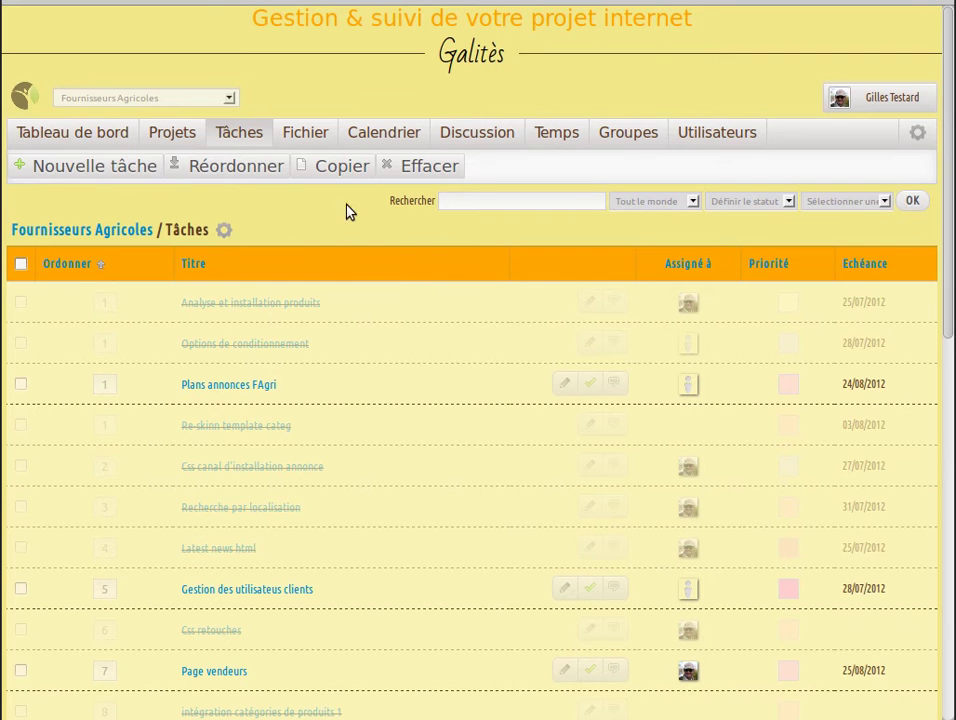
Start a new task titled "nouvelle tâche" and set its priority to Très faible
left_click(84, 163)
left_click(202, 271)
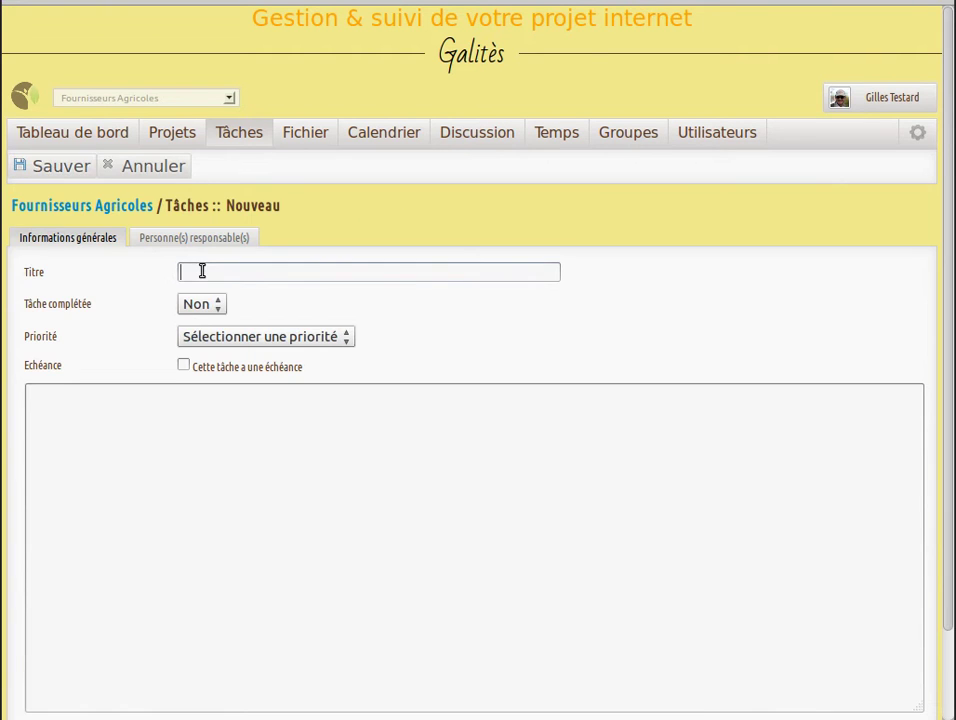
type("nouvelle tâche")
left_click(347, 341)
left_click(298, 376)
left_click(352, 440)
Give the new task a deadline of 2012-08-30 at 12:00
left_click(184, 366)
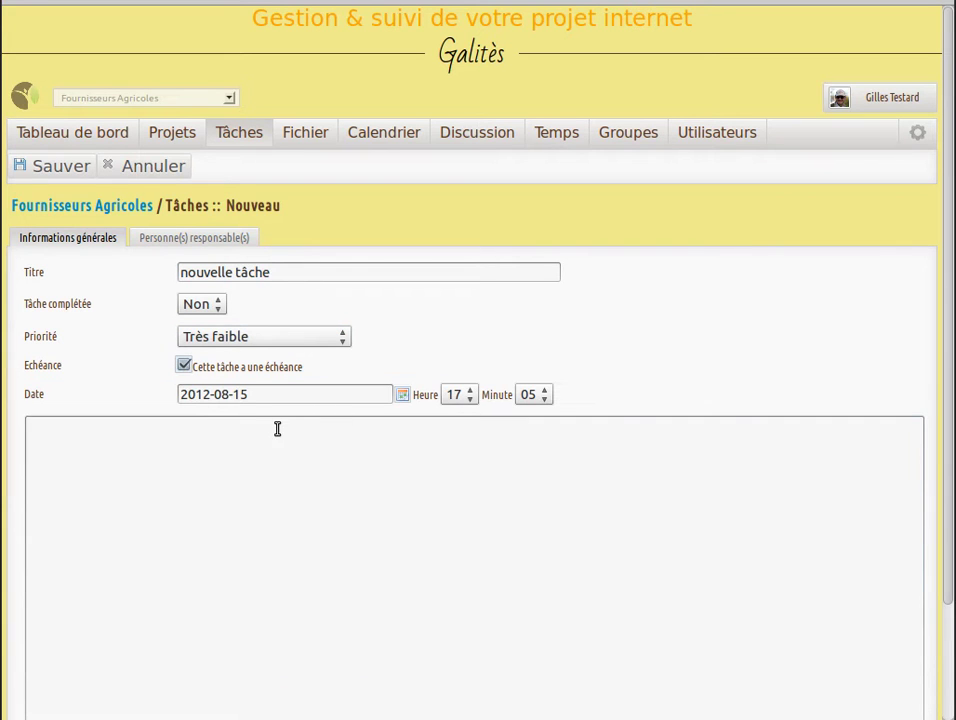
left_click(402, 394)
left_click(322, 364)
left_click(463, 398)
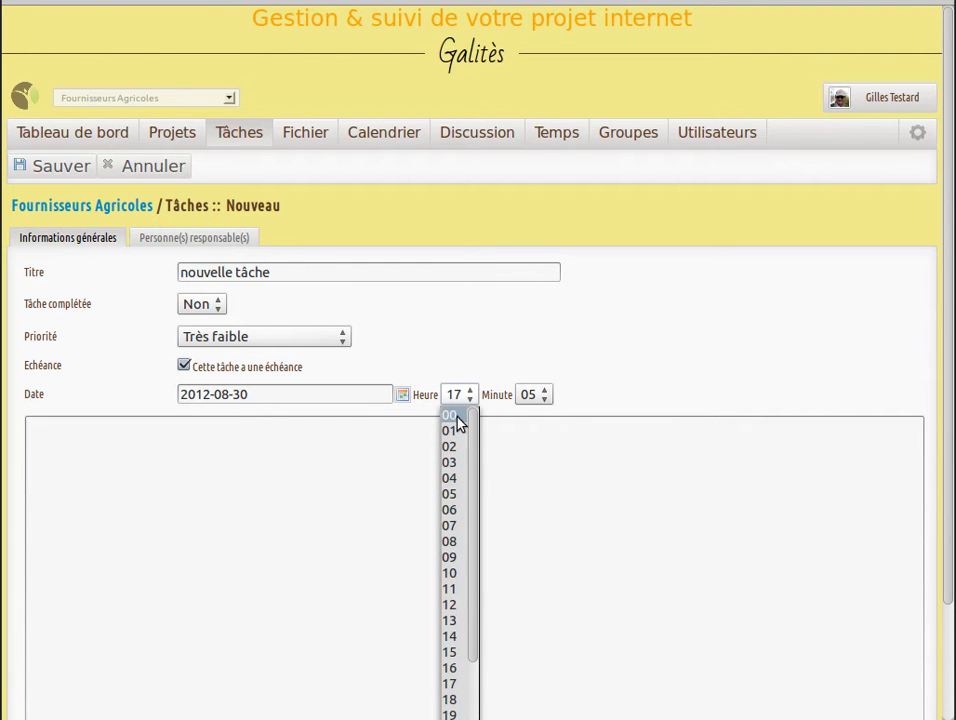
left_click(447, 606)
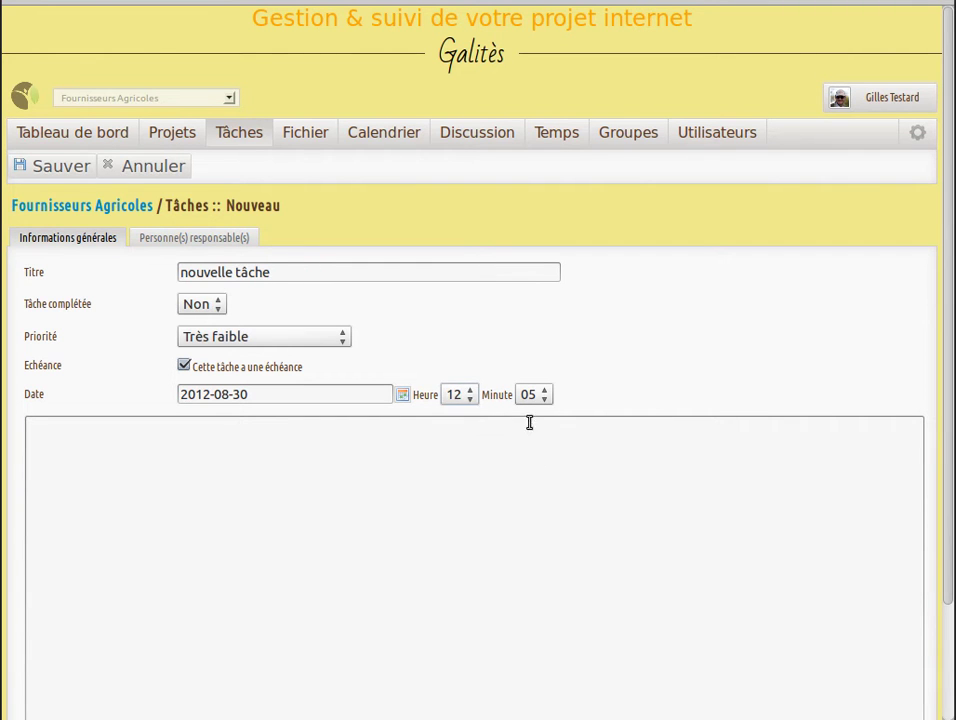
left_click(541, 397)
left_click(531, 412)
Enter "renseignements pour réalisation de la tâche" as the task's description
left_click(619, 448)
type("renseignements pour r")
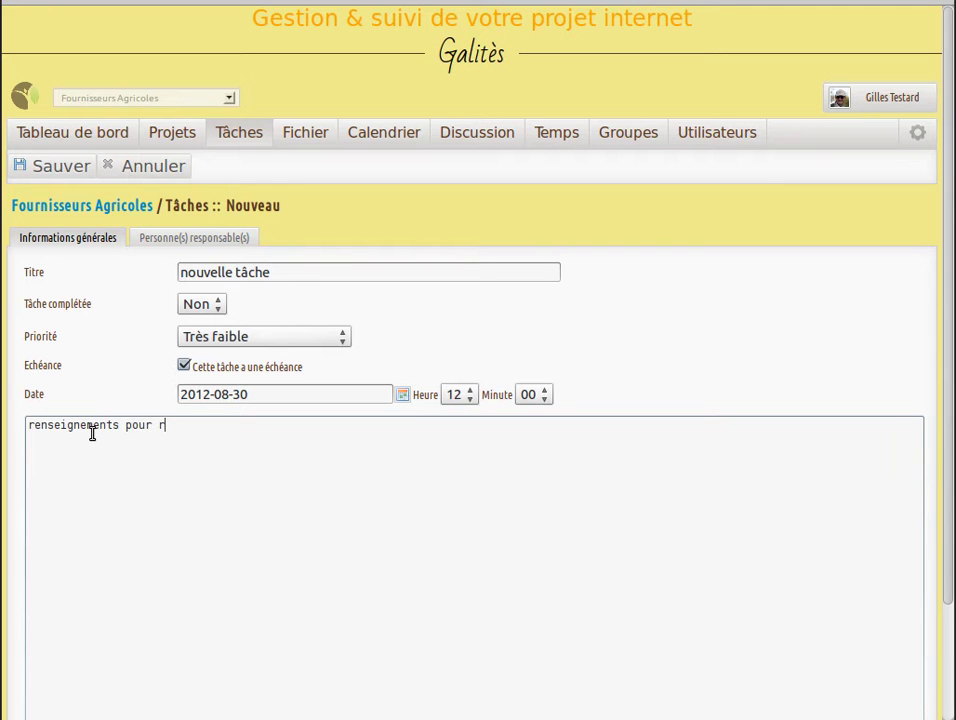
type("éalisation de la t")
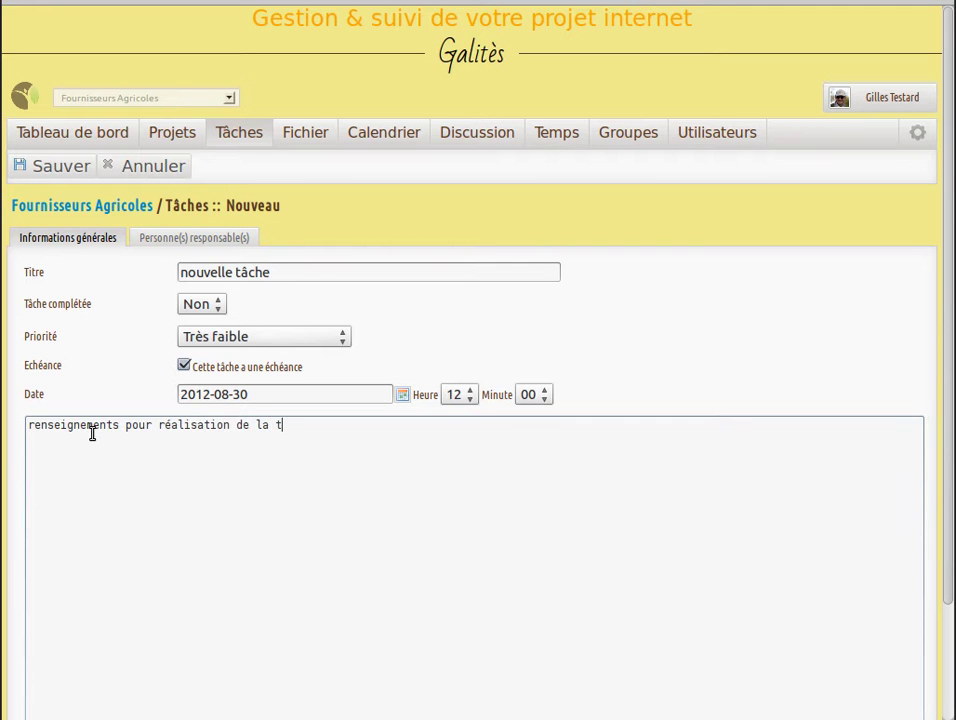
type("âche")
Add the signed-in user as the person responsible for the new task
left_click(172, 238)
left_click(48, 270)
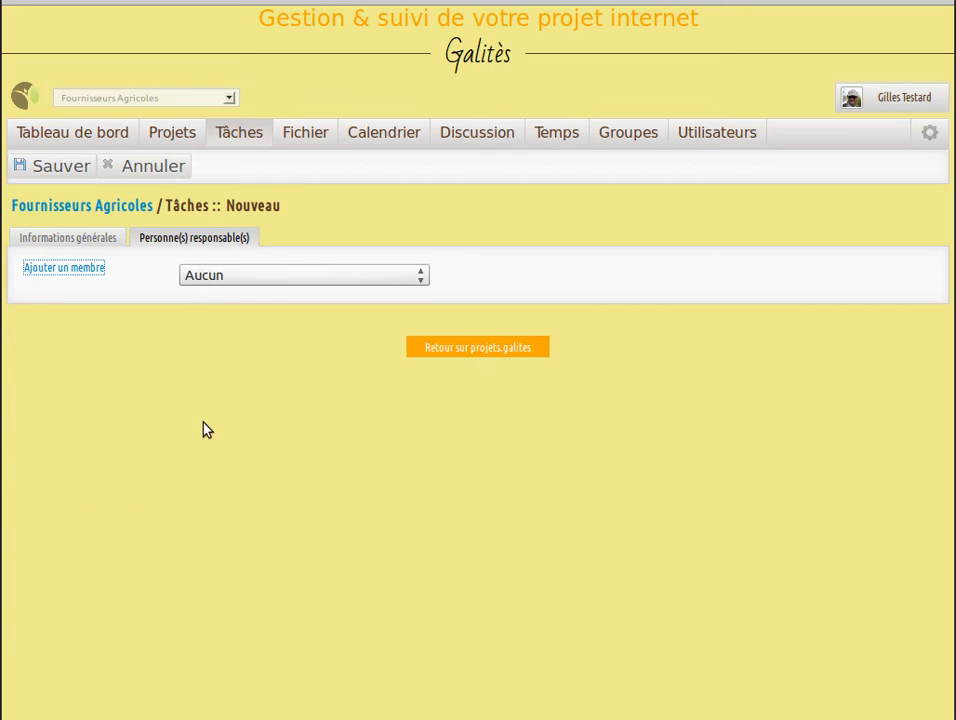
left_click(423, 284)
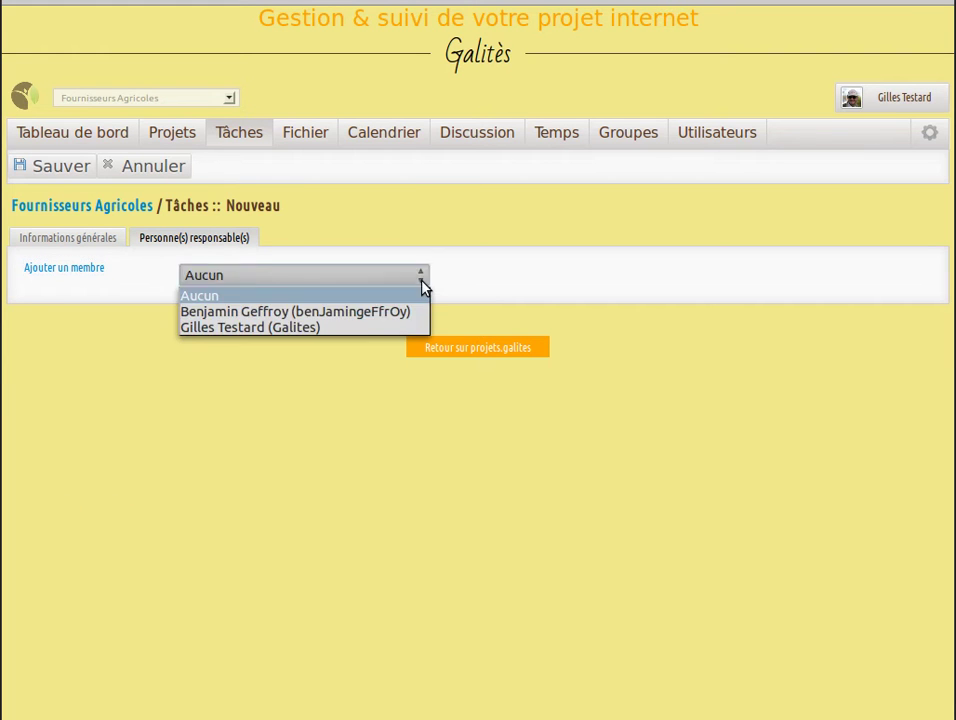
left_click(353, 328)
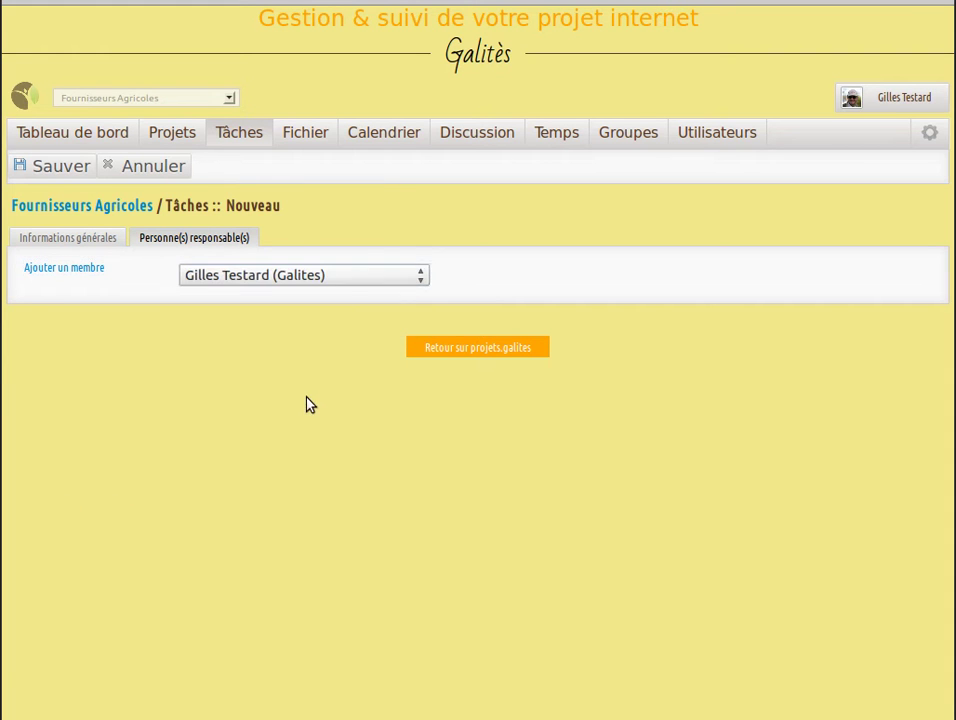
Review the new task's general information and save the task
left_click(102, 238)
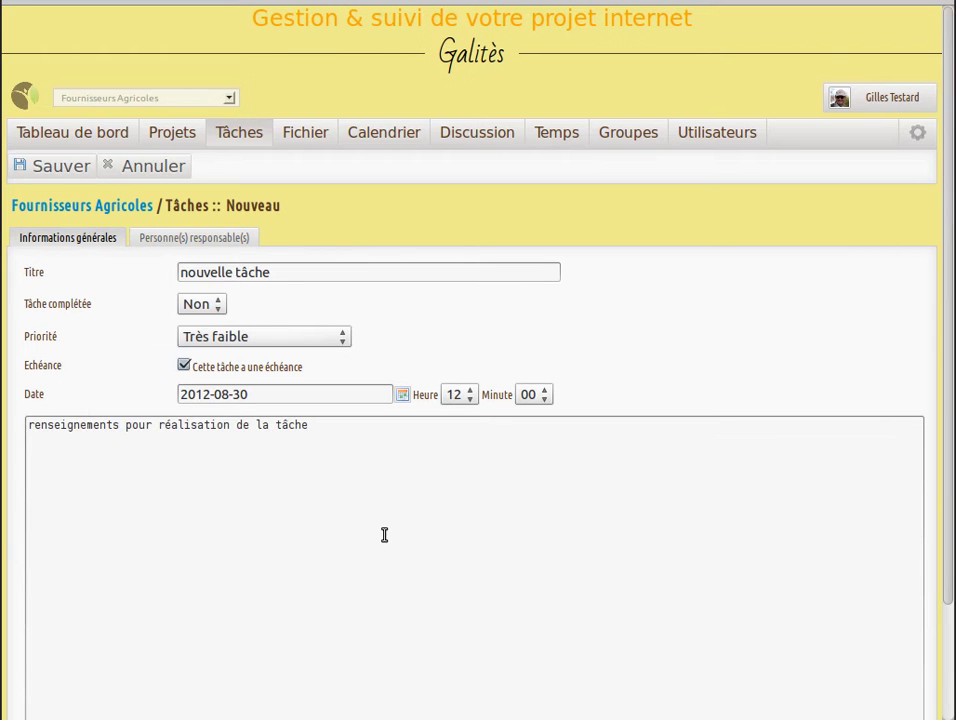
scroll(666, 478, "down", 3)
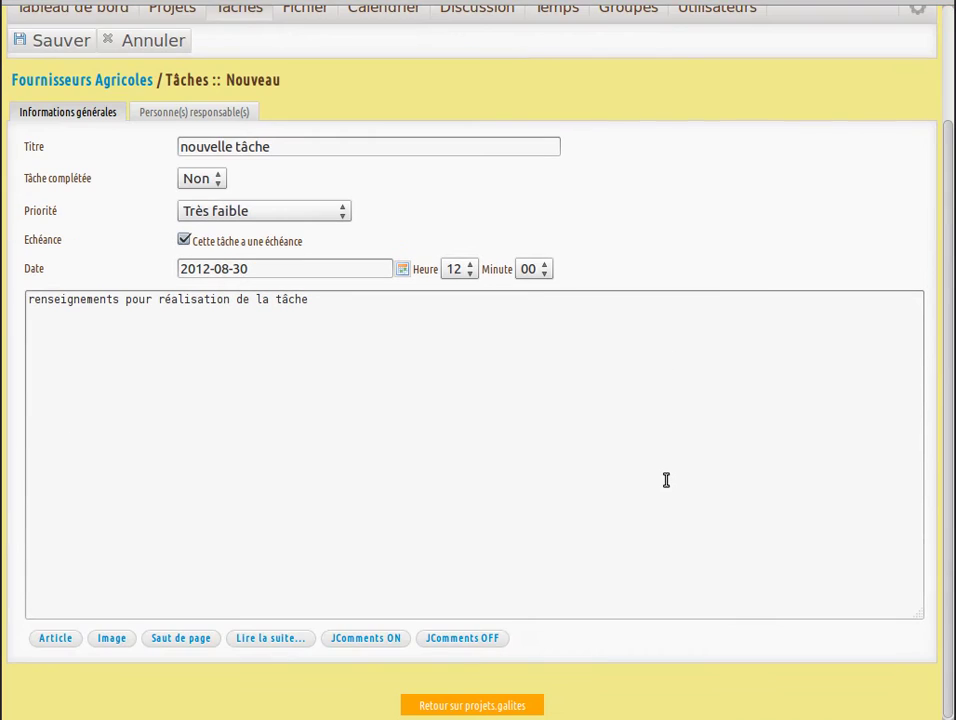
scroll(666, 480, "up", 3)
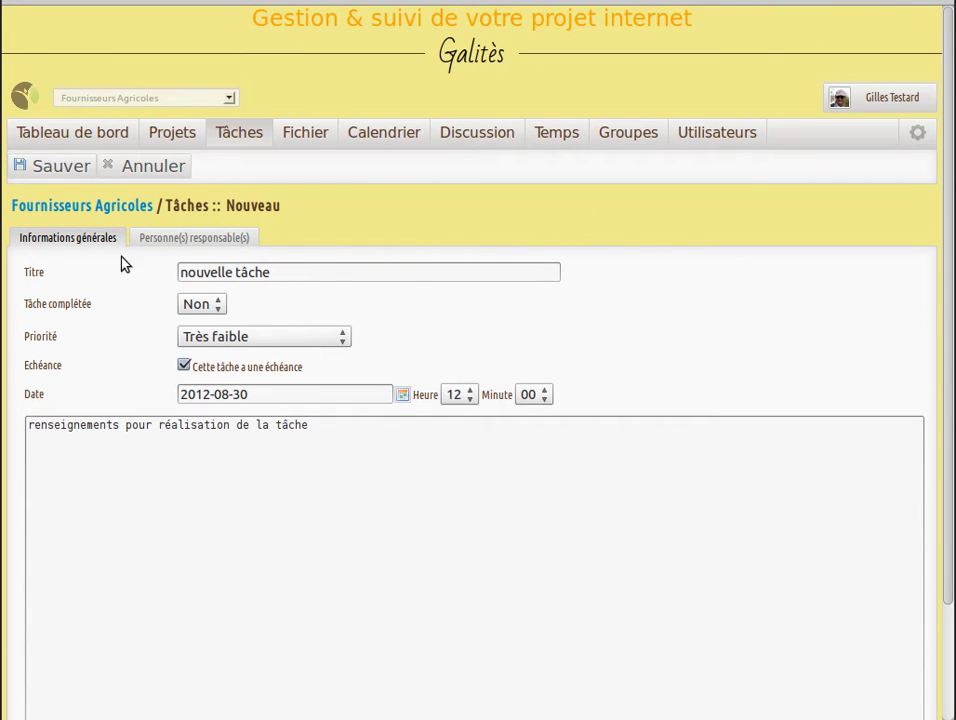
left_click(58, 167)
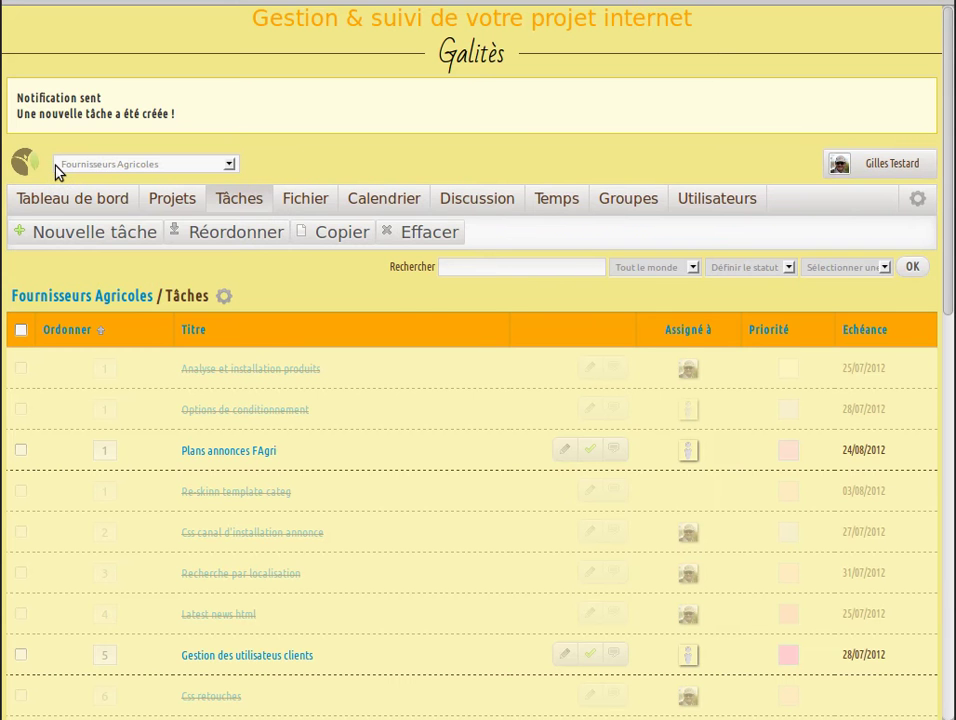
left_click_drag(102, 99, 43, 98)
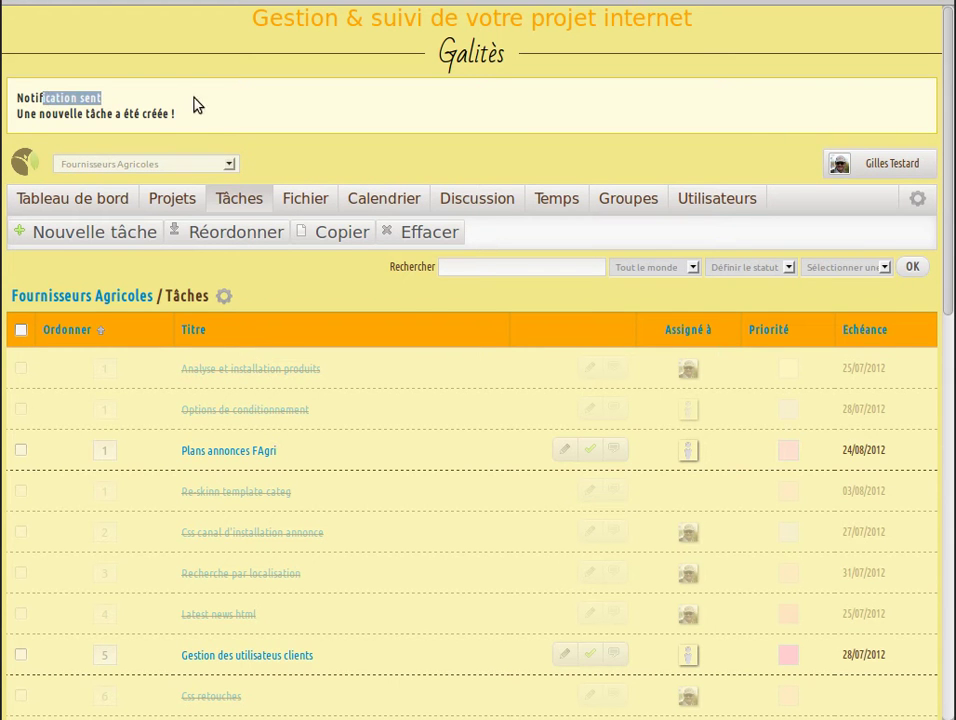
left_click(160, 101)
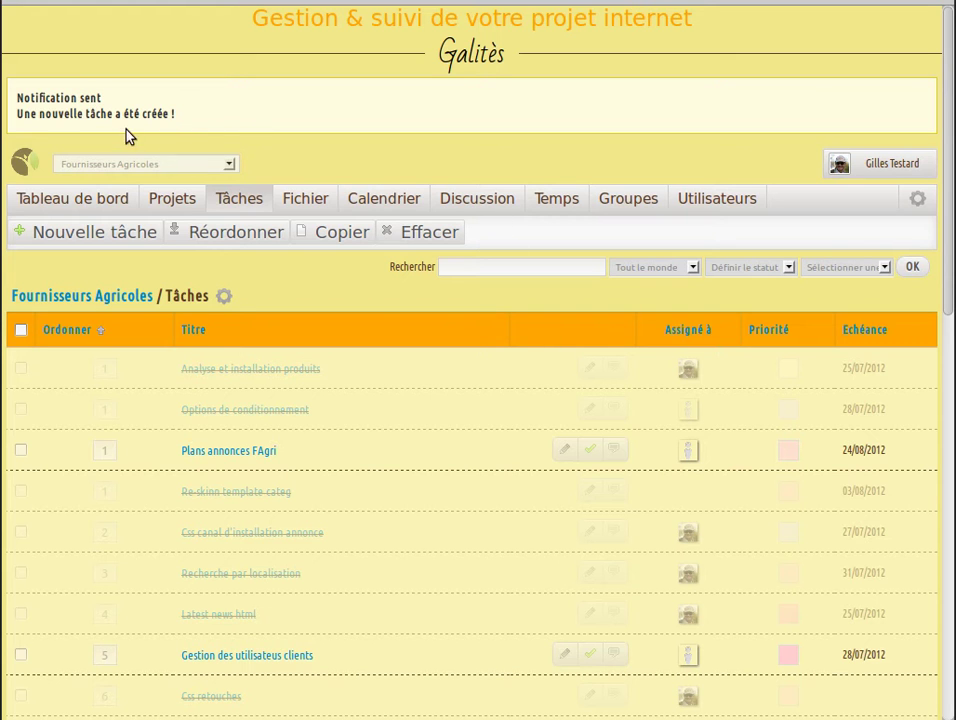
Open the comments of "nouvelle tâche" and save the comment "renseignement supplémentaire" on it
scroll(490, 368, "down", 8)
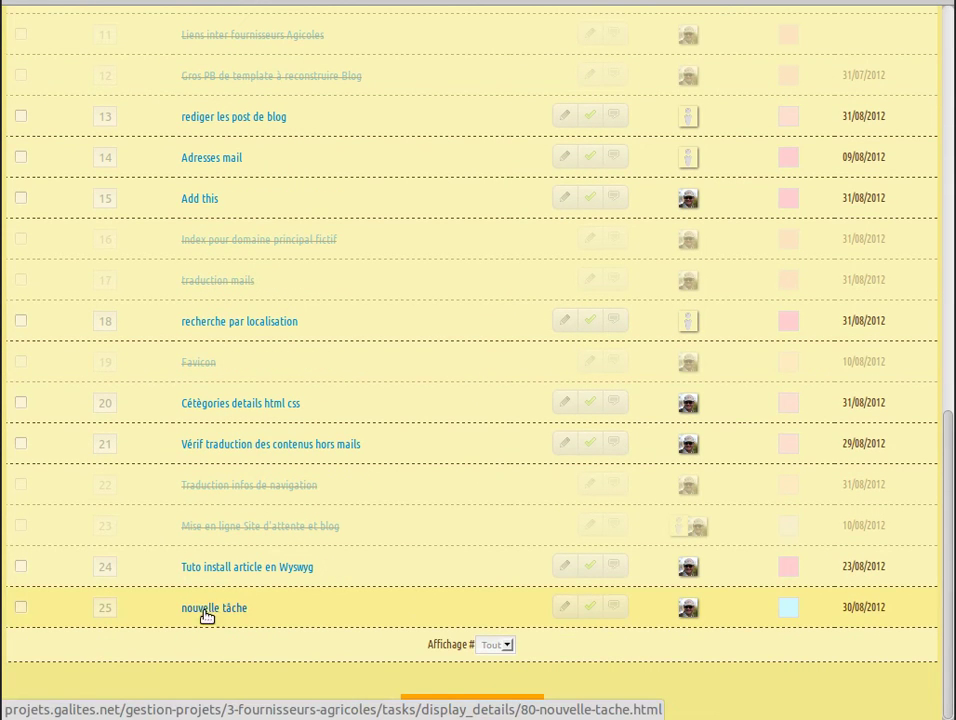
left_click(619, 608)
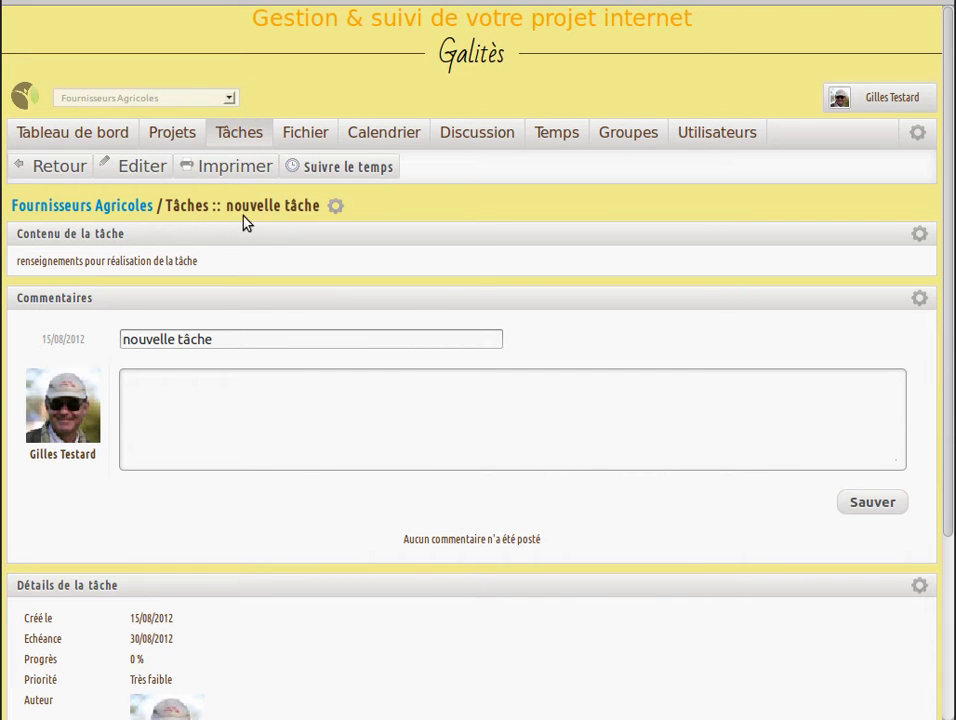
left_click(154, 389)
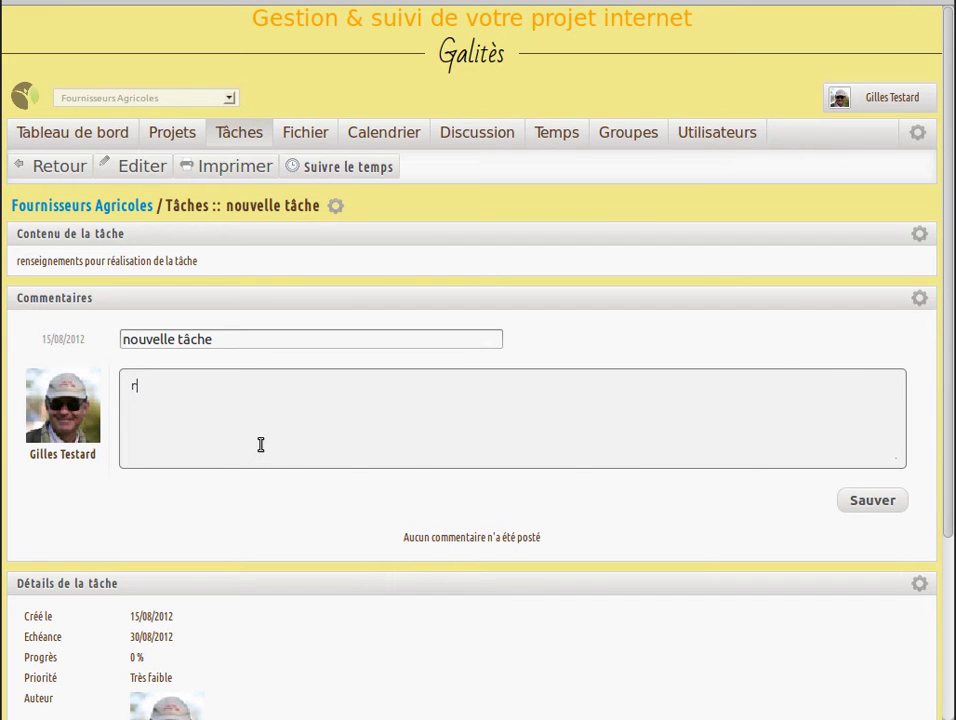
type("retnsi")
key("BackSpace")
key("BackSpace")
key("BackSpace")
key("BackSpace")
type("nseignement sup")
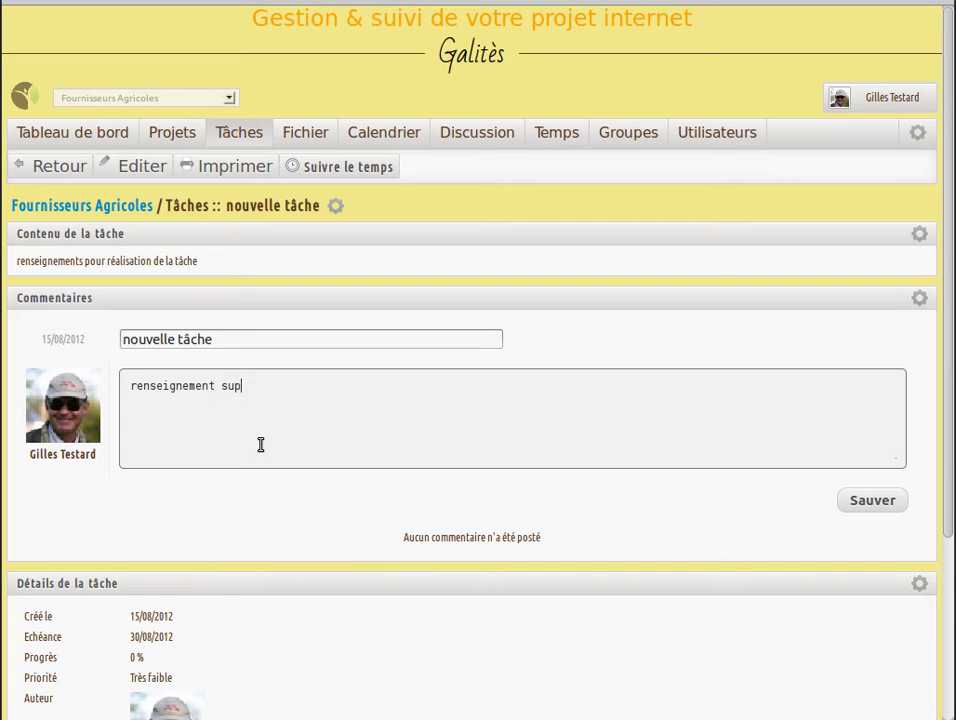
type("plémentaire")
left_click_drag(313, 386, 129, 386)
left_click(448, 397)
left_click(869, 502)
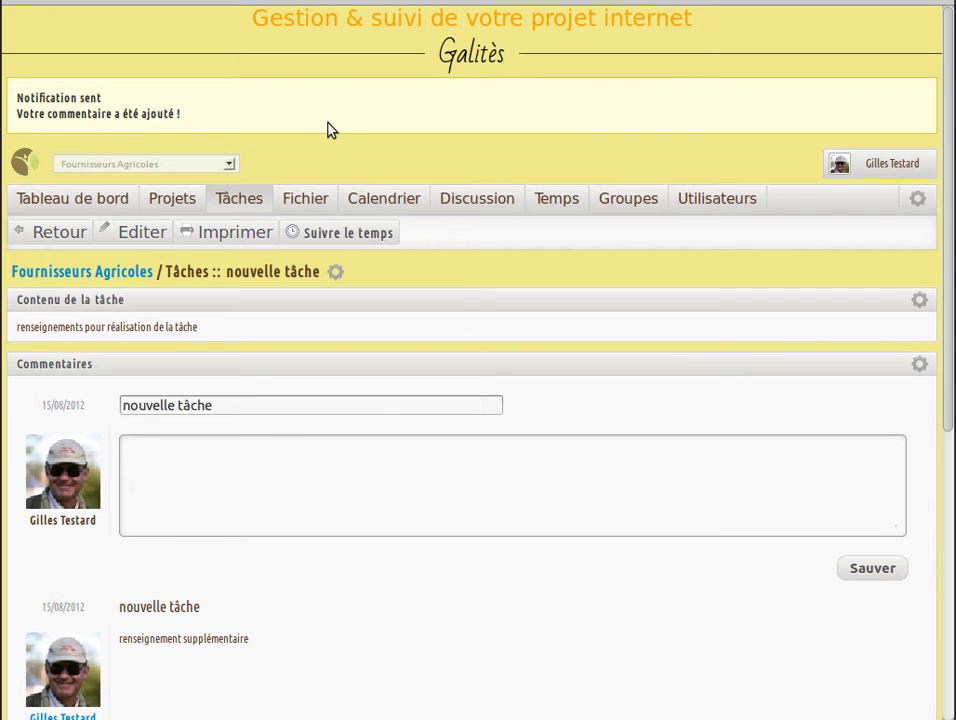
Return to the project's task list and look through it down to the newly added task
left_click(240, 200)
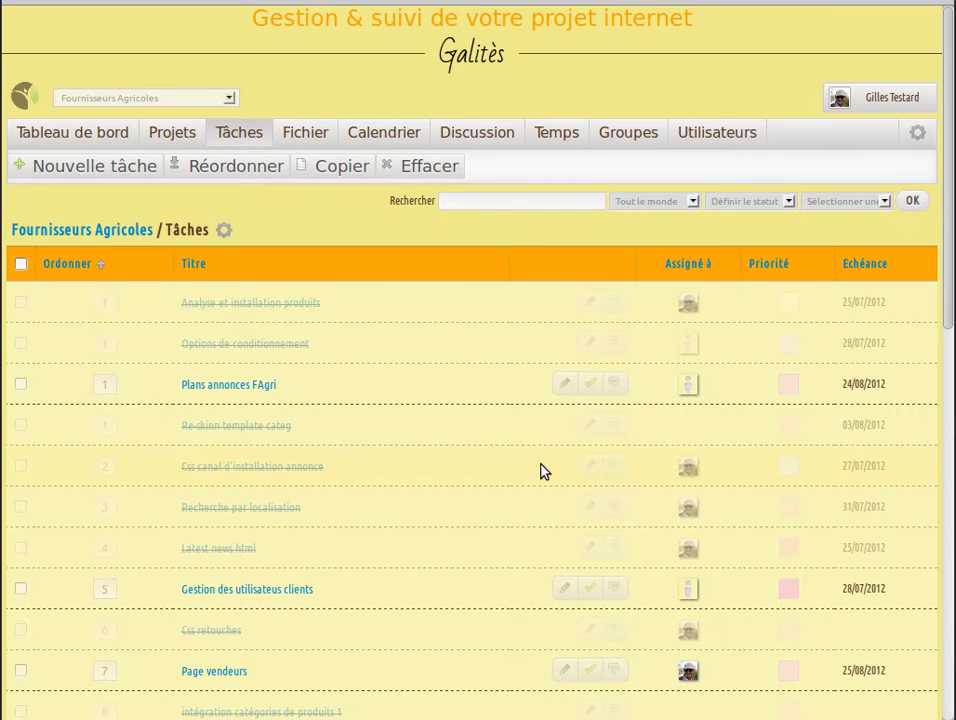
scroll(540, 467, "down", 8)
scroll(478, 470, "down", 5)
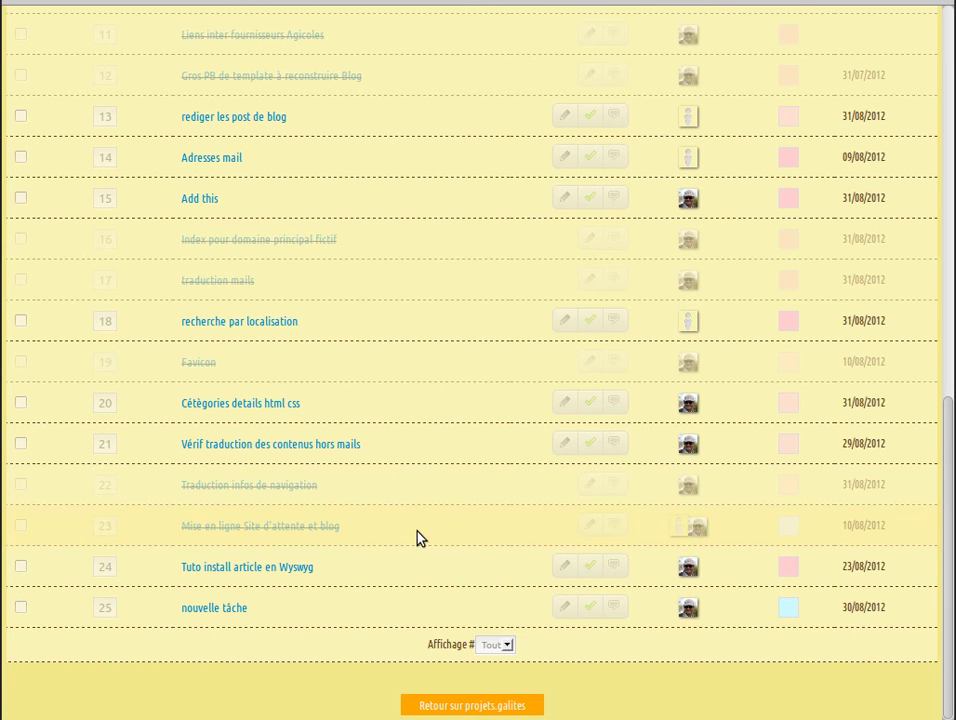
scroll(419, 538, "up", 12)
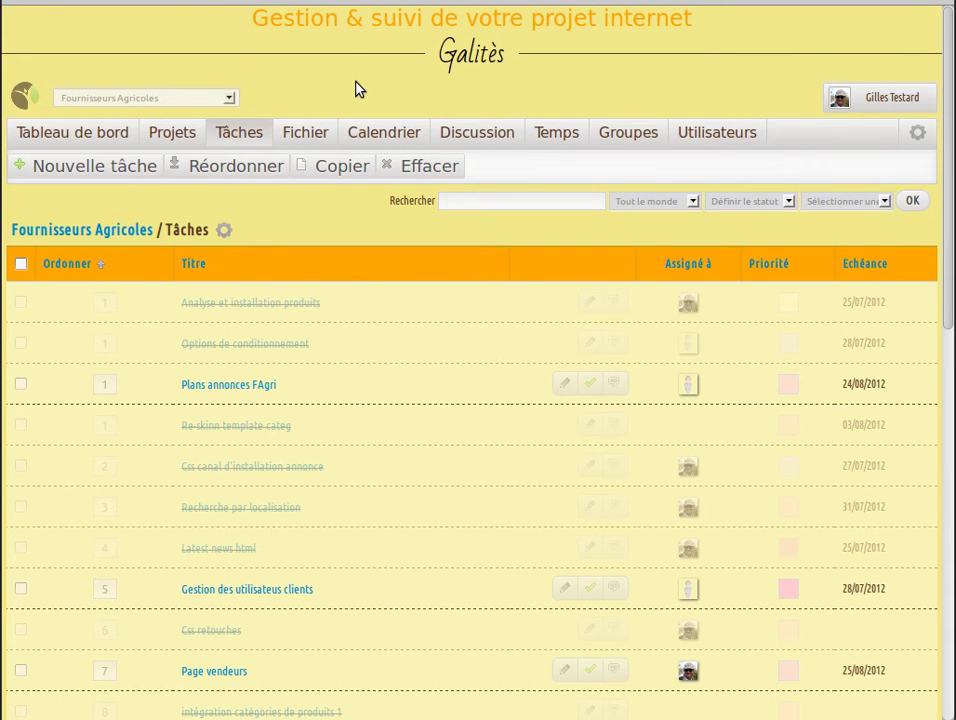
Switch to Gmail and read the projets.galites.net notification e-mails about the new task and the new comment
left_click(343, 2)
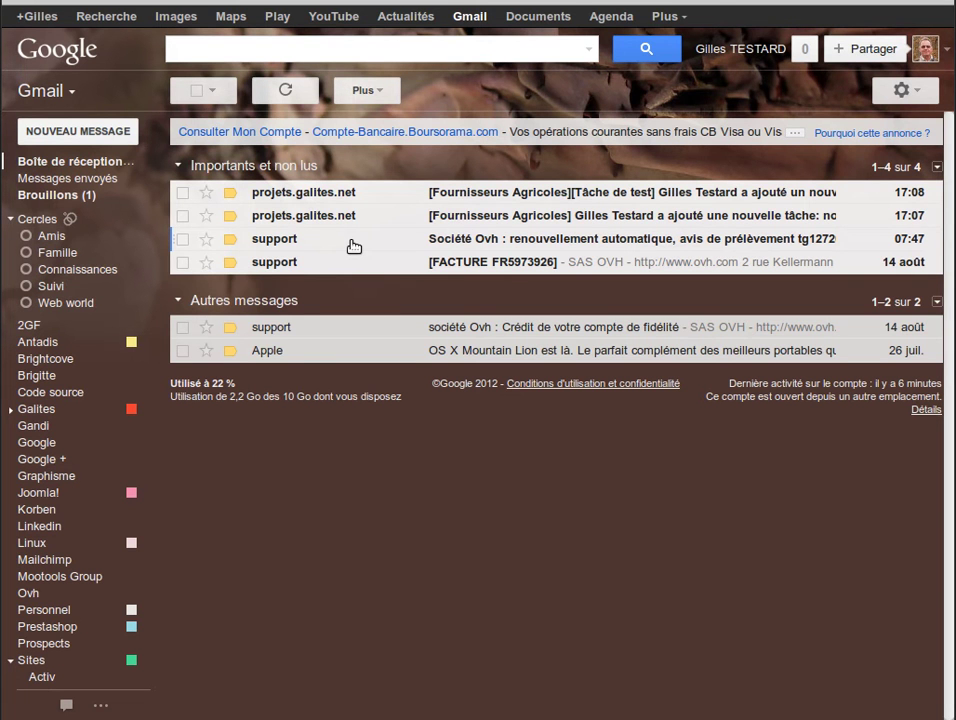
mouse_move(271, 219)
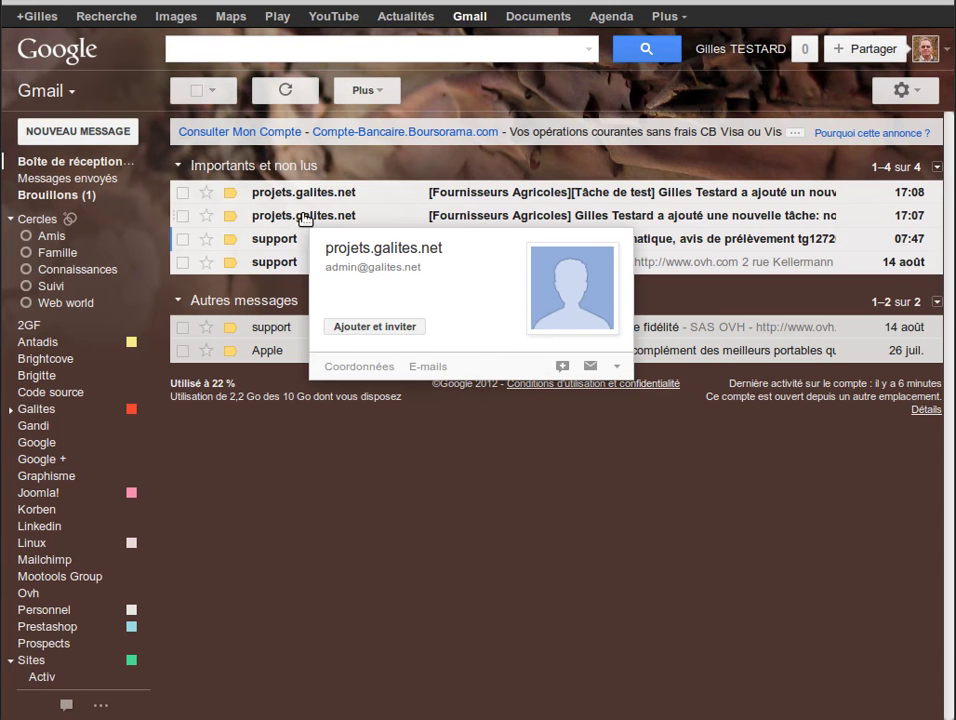
left_click(304, 219)
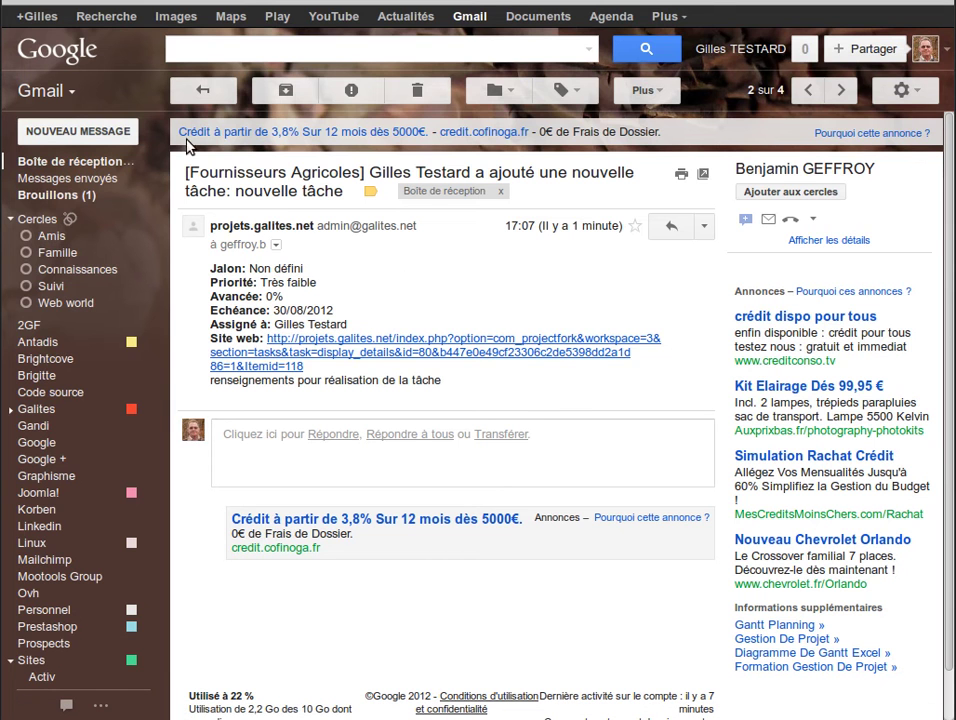
left_click(205, 93)
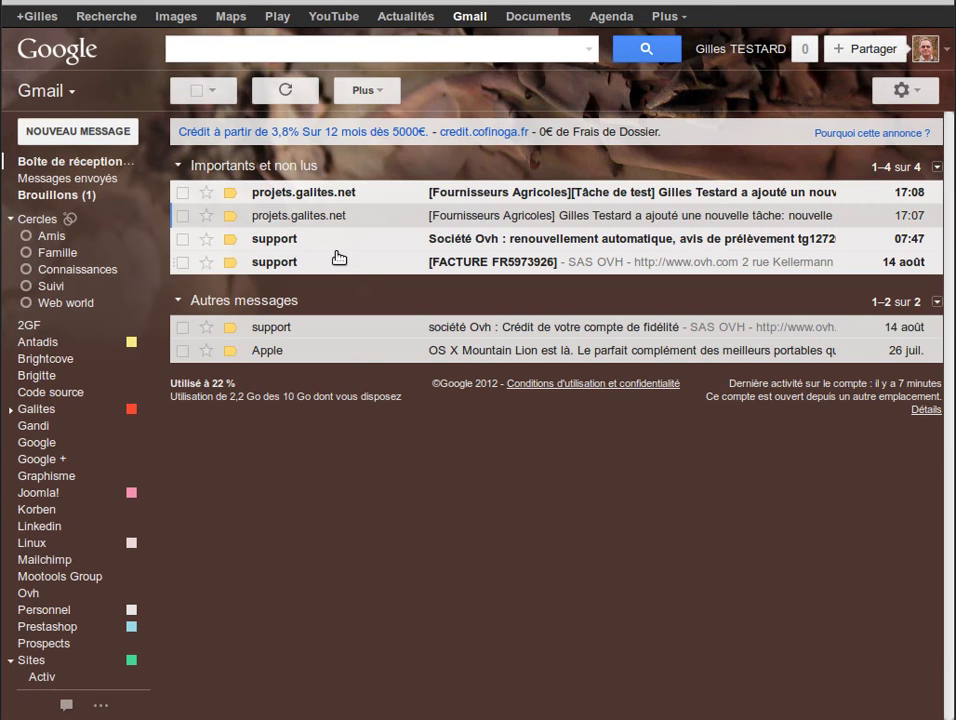
left_click(316, 195)
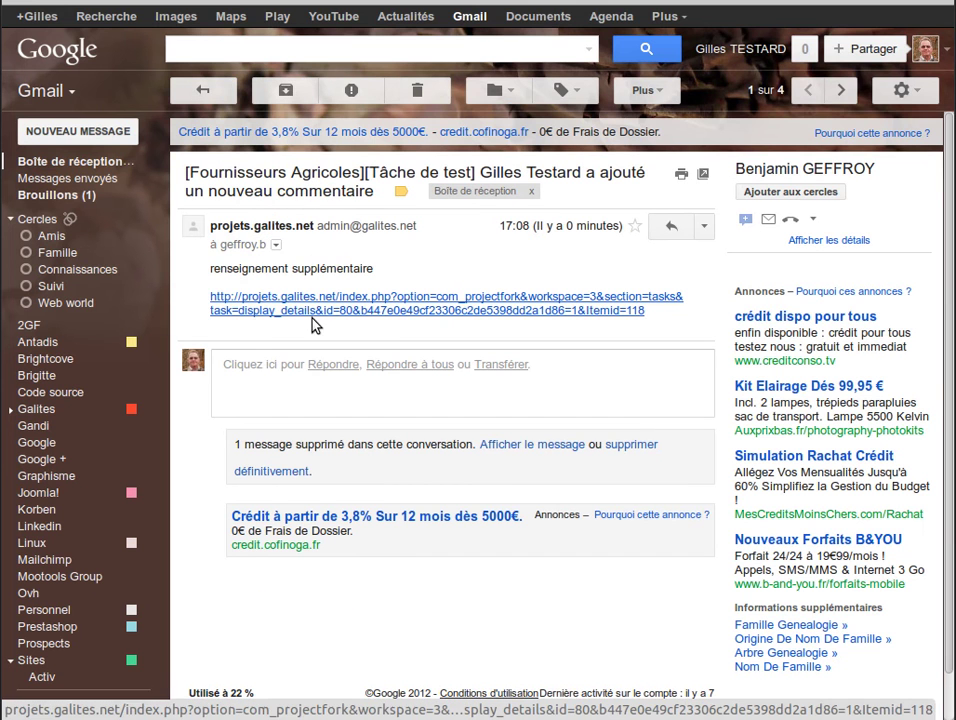
left_click_drag(373, 268, 318, 268)
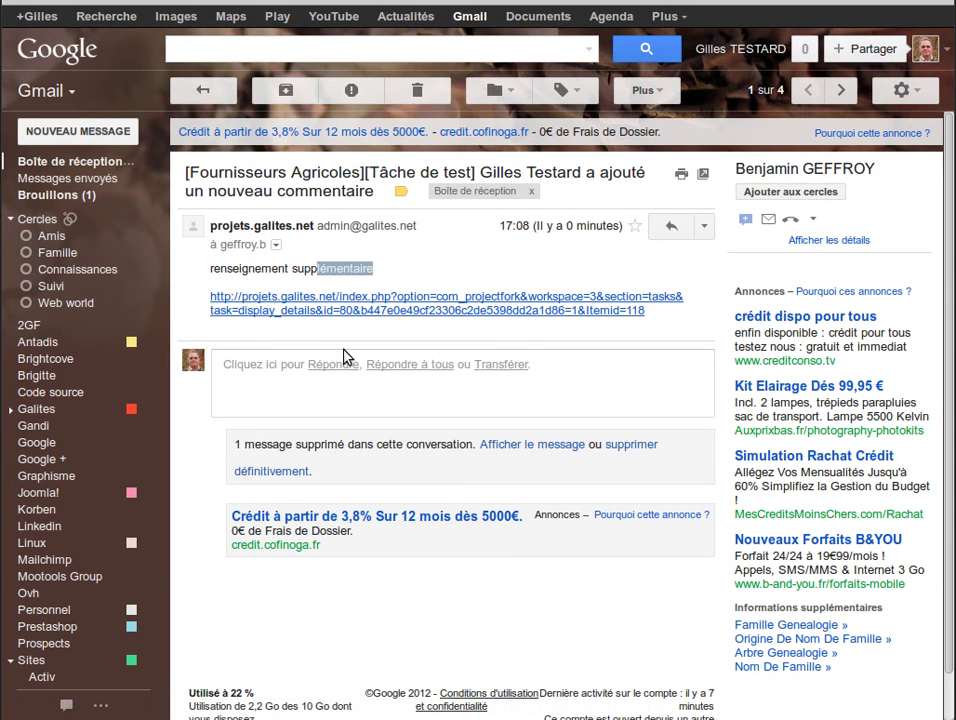
left_click(398, 282)
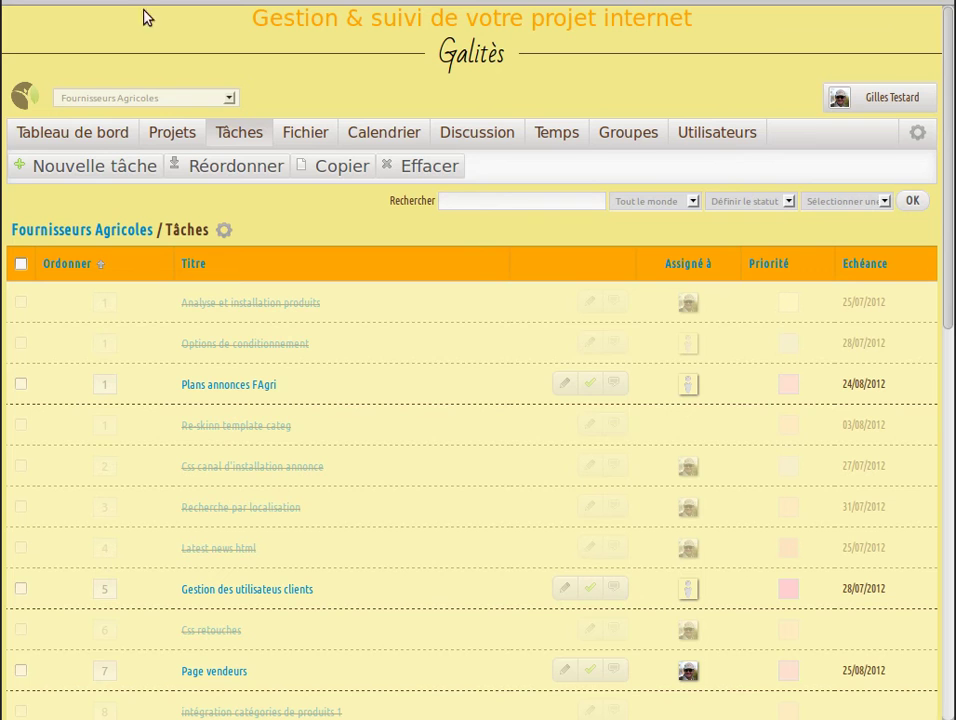
Switch back to the Galitès task list, mark "nouvelle tâche" as completed and check its entry
scroll(401, 380, "down", 5)
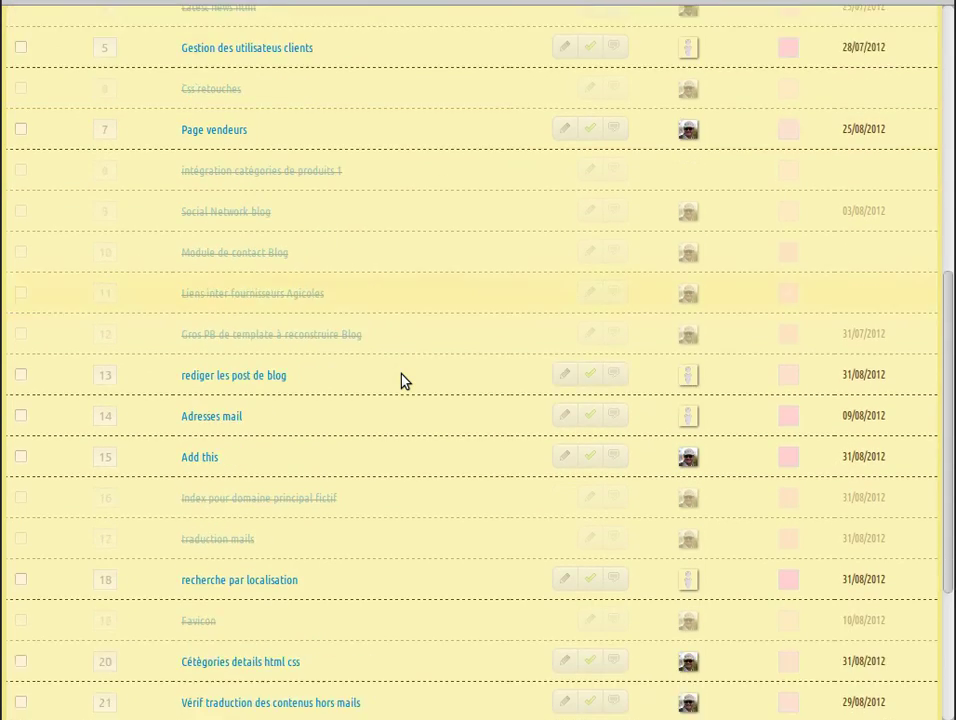
scroll(401, 380, "down", 3)
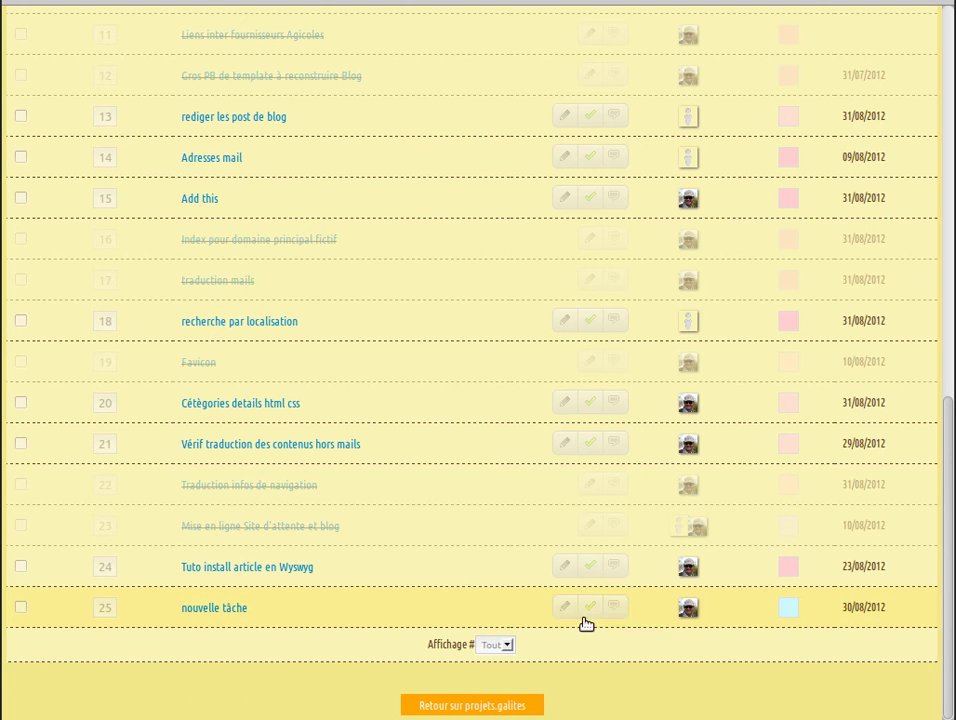
left_click(591, 605)
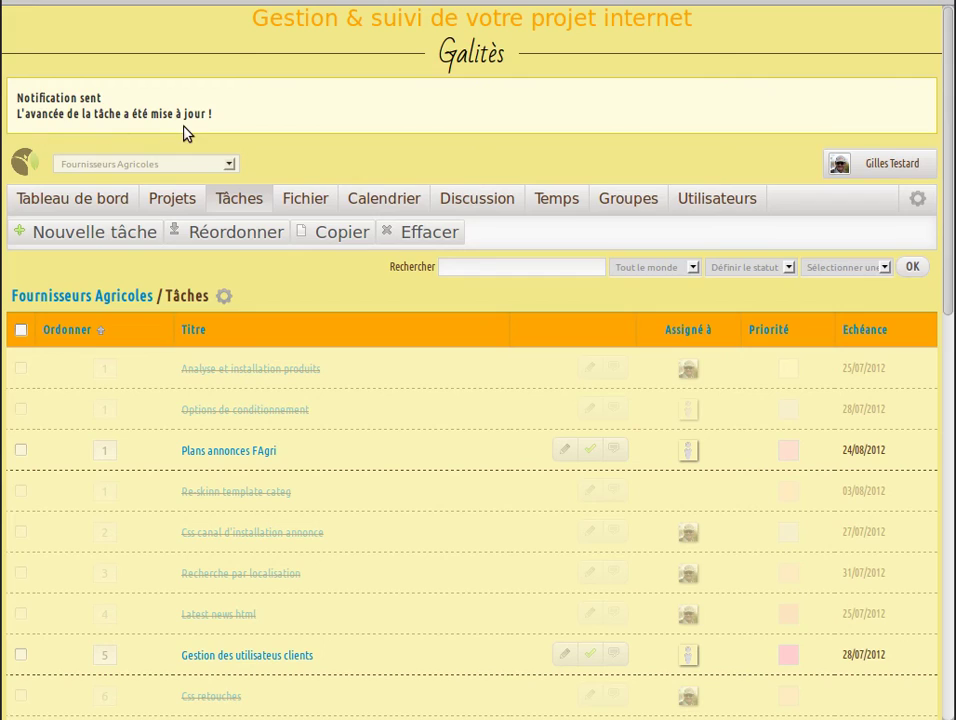
scroll(500, 297, "down", 5)
scroll(502, 297, "down", 5)
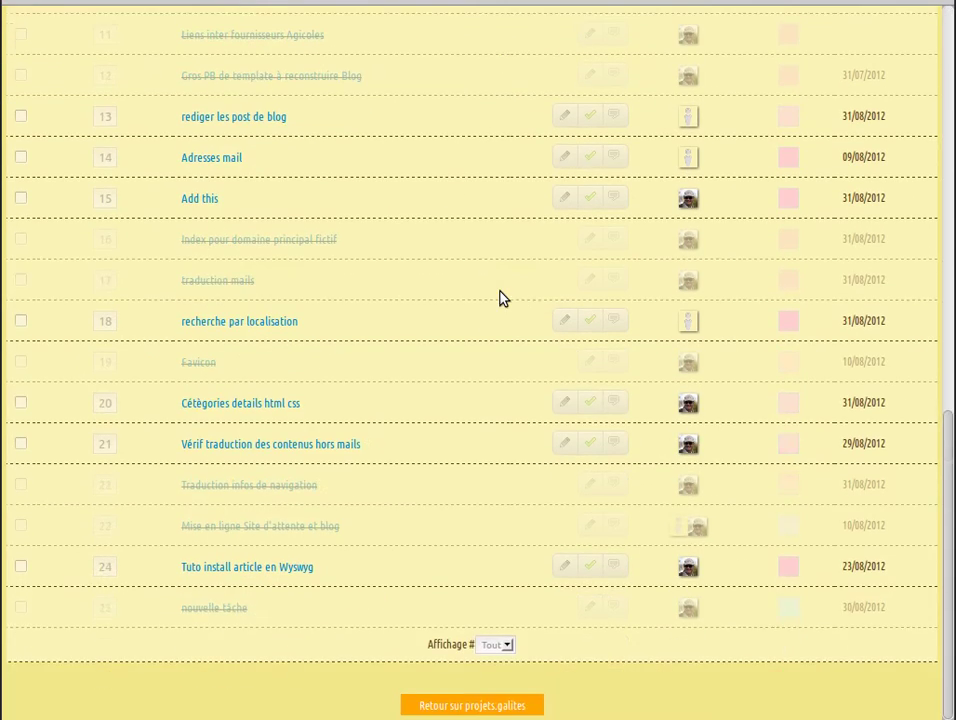
scroll(469, 516, "up", 10)
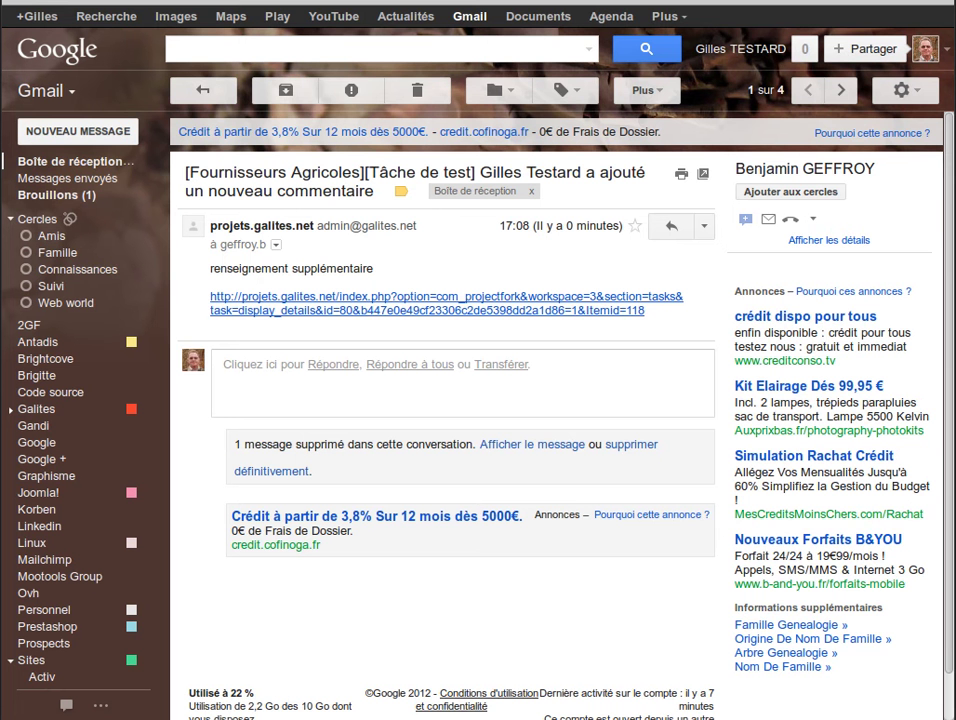
Return to the Gmail inbox, read the notification about the update of "nouvelle tâche", checking its progress value, and go back to the inbox
left_click(196, 95)
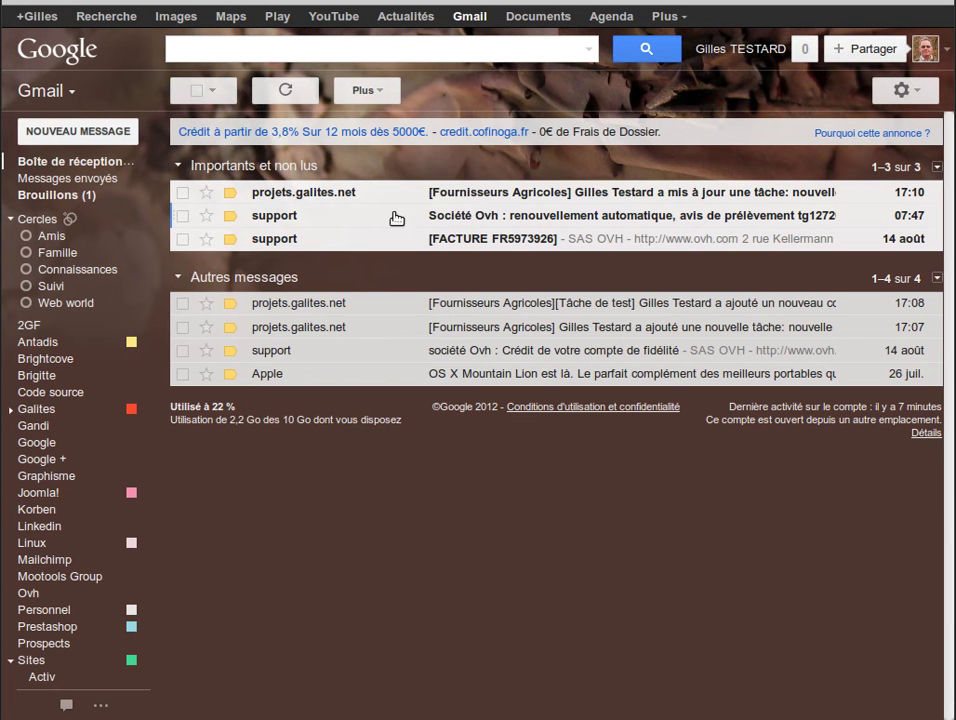
left_click(314, 195)
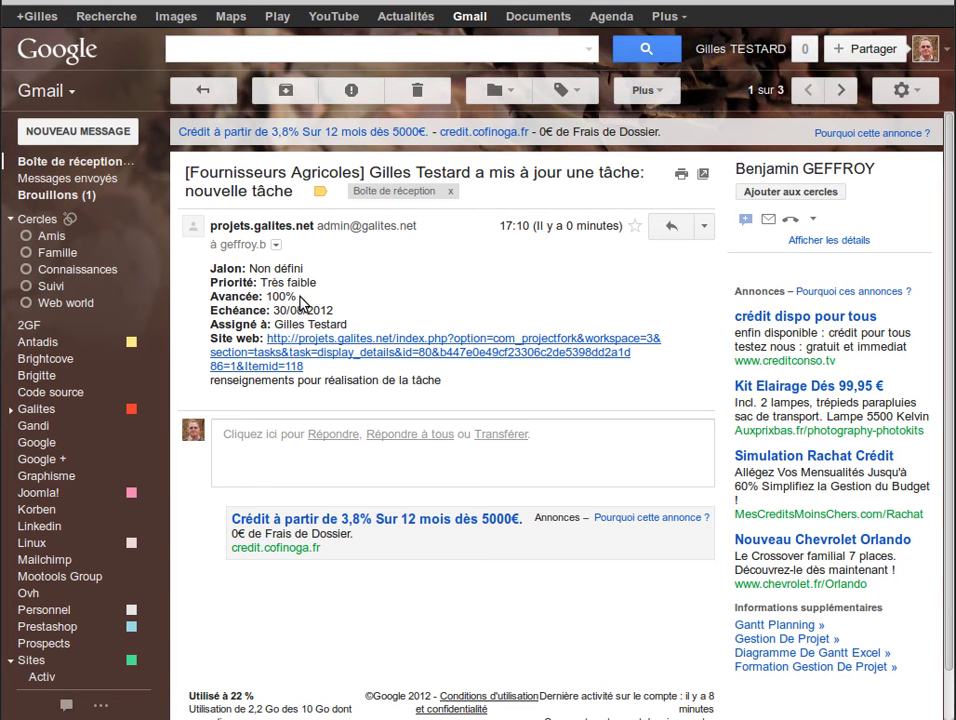
double_click(280, 297)
left_click(472, 291)
left_click(204, 90)
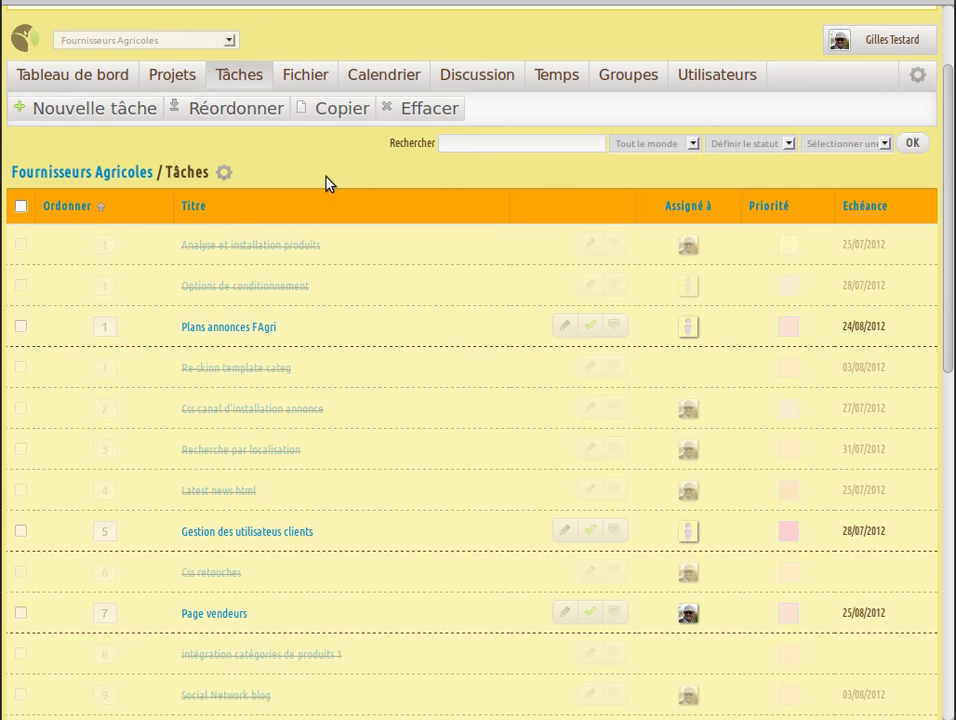
Switch back to Galitès, view the project's files and the contents of the "Captures d'écran" folder, and return to the root folder
left_click(298, 78)
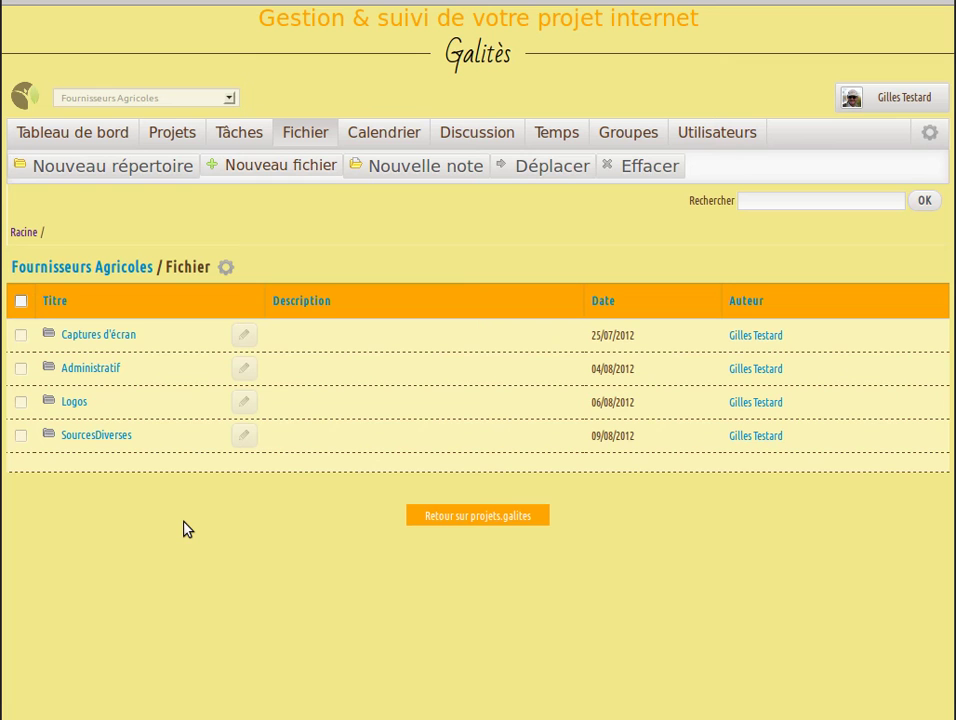
left_click(113, 339)
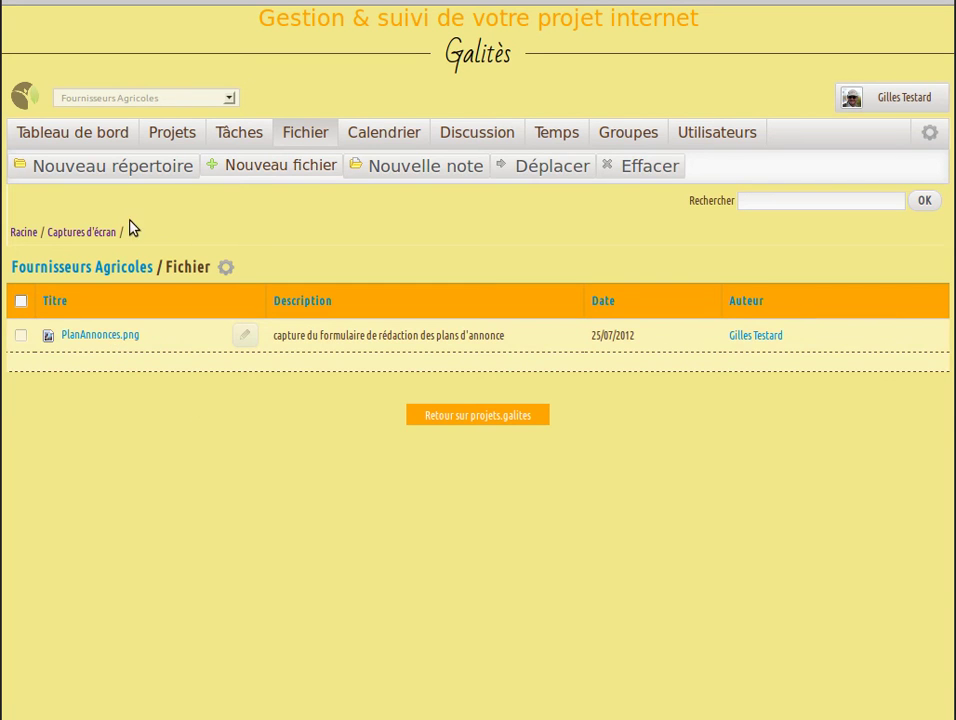
left_click(23, 232)
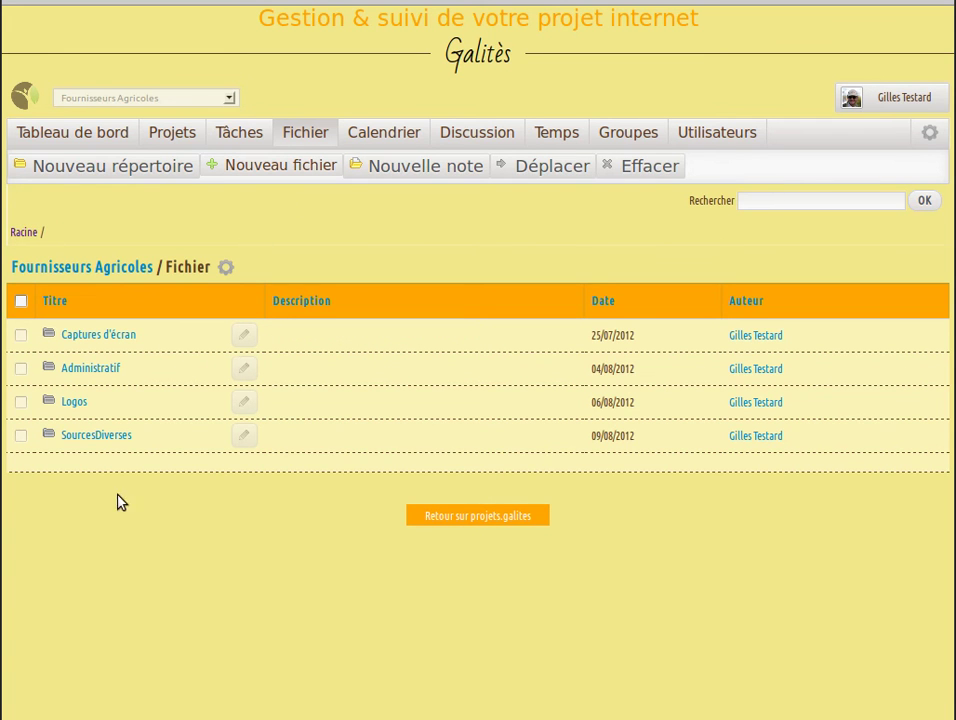
Upload Logo-Fagri-sansTitre-70.png as a new file in the "Logos" folder and return to the root folder
left_click(71, 401)
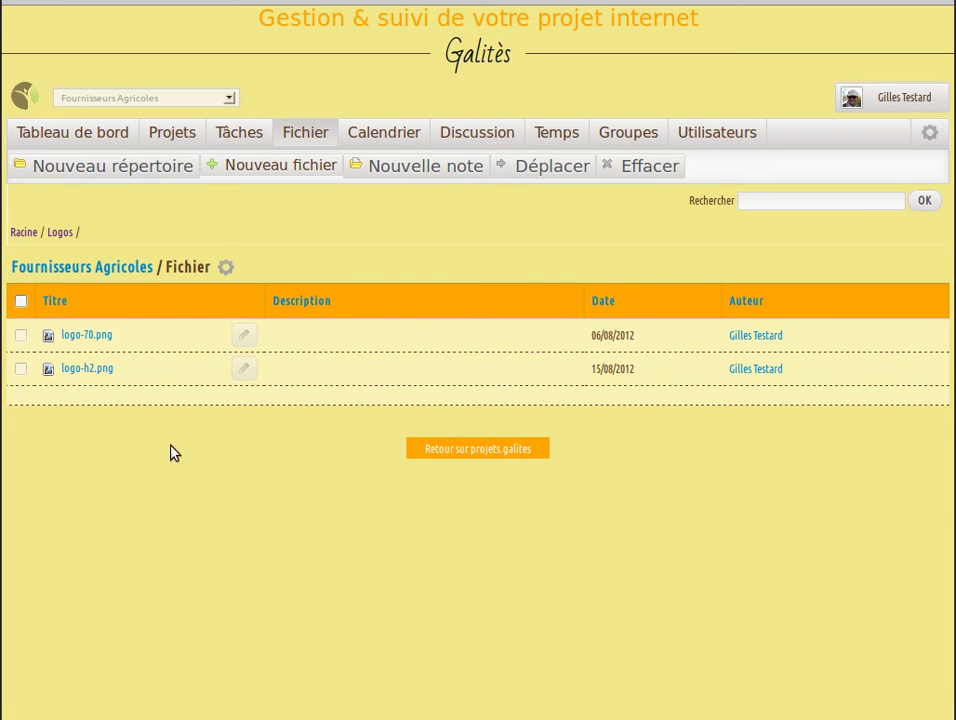
left_click(300, 172)
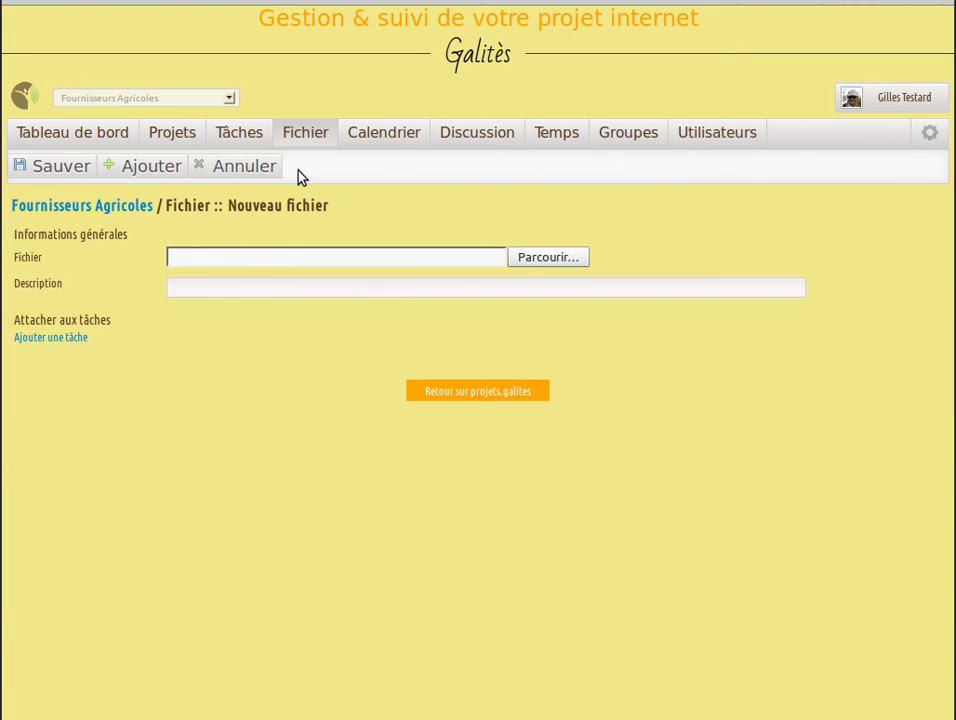
left_click(537, 262)
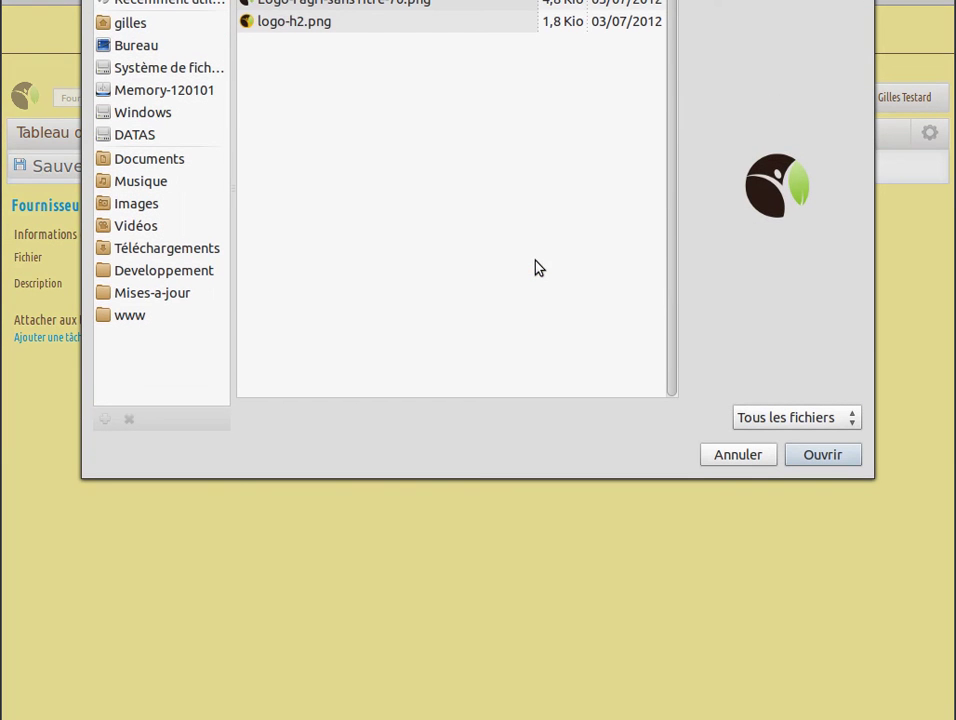
left_click(434, 6)
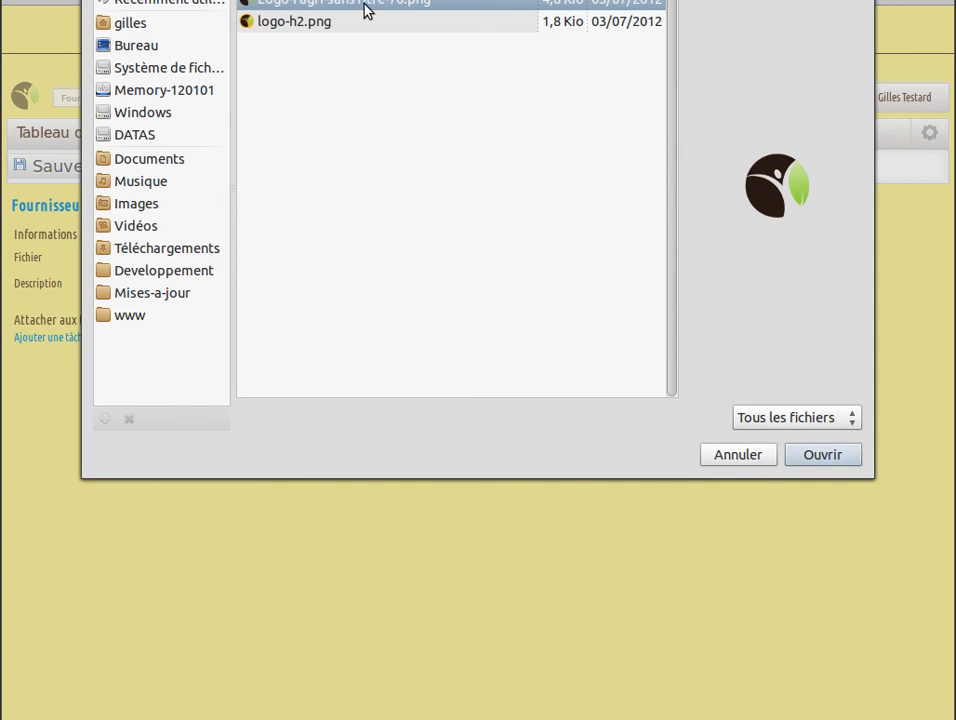
left_click(802, 463)
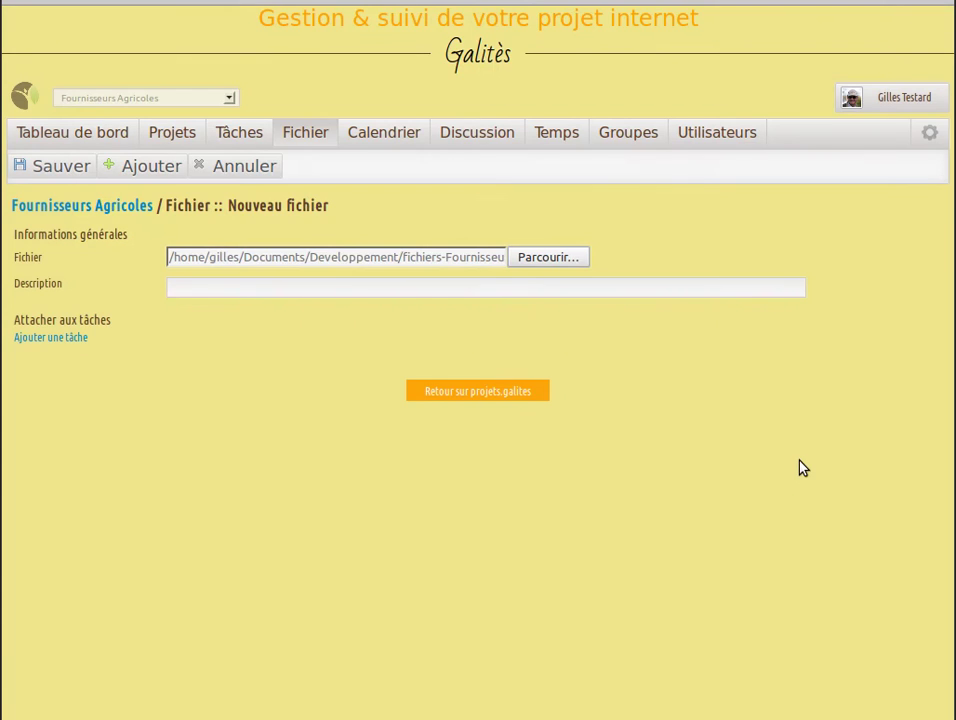
left_click(60, 170)
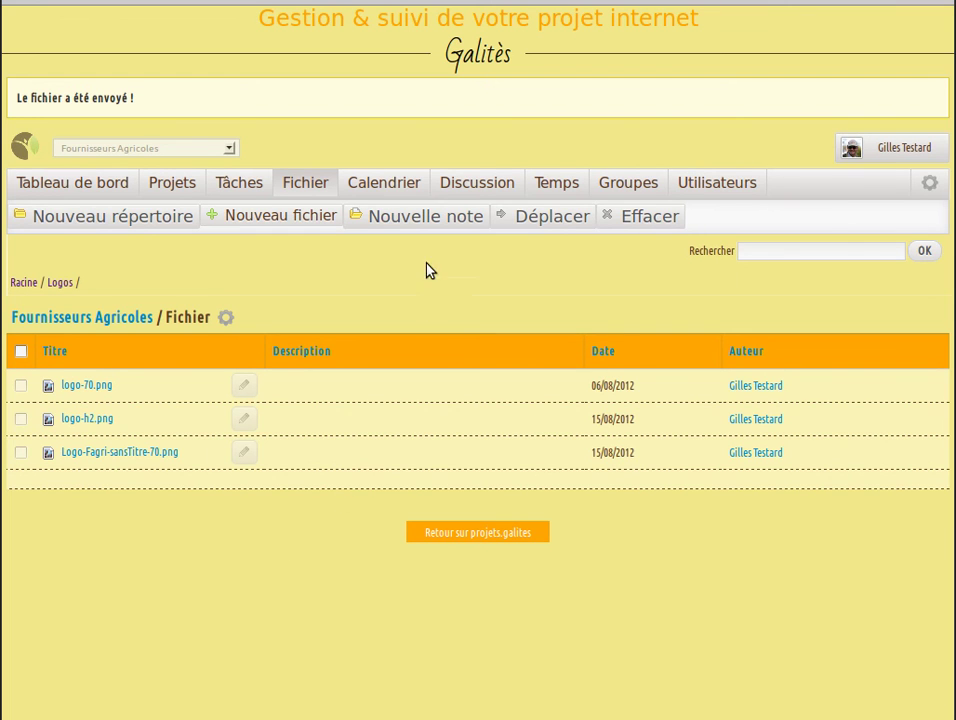
left_click(18, 284)
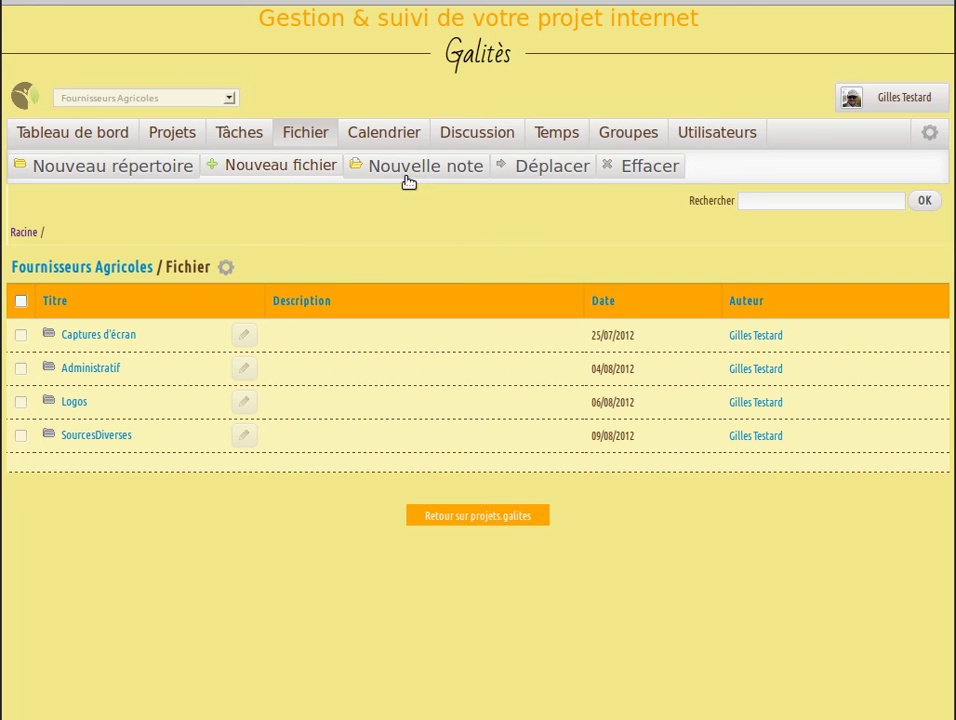
Open the project's calendar and look through the tasks and milestones planned in the August 2012 month view
left_click(384, 134)
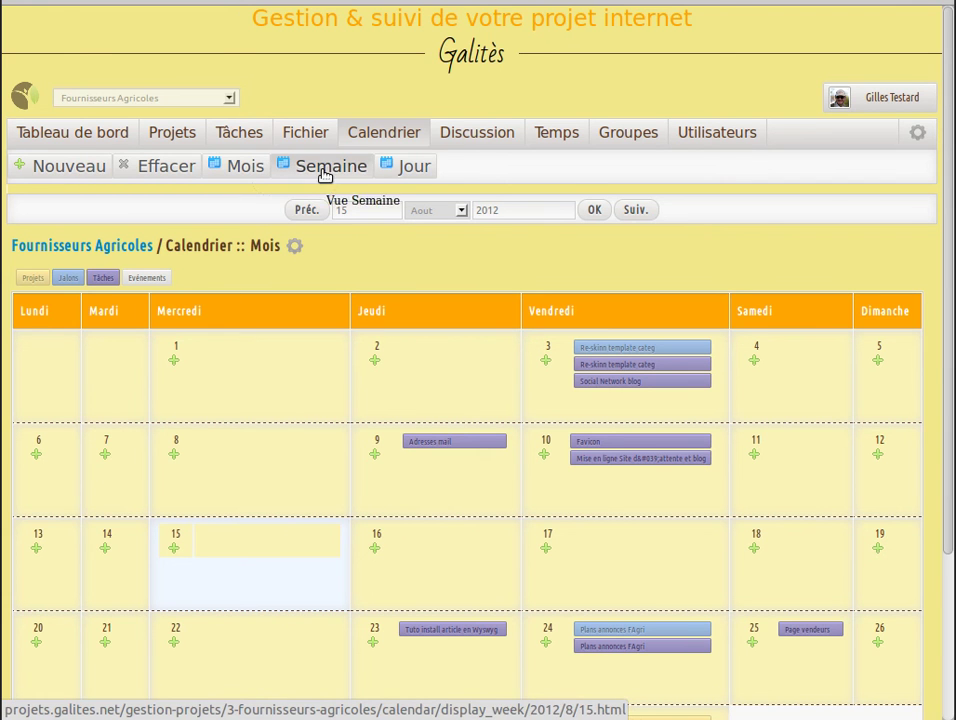
scroll(406, 262, "down", 1)
scroll(406, 262, "down", 3)
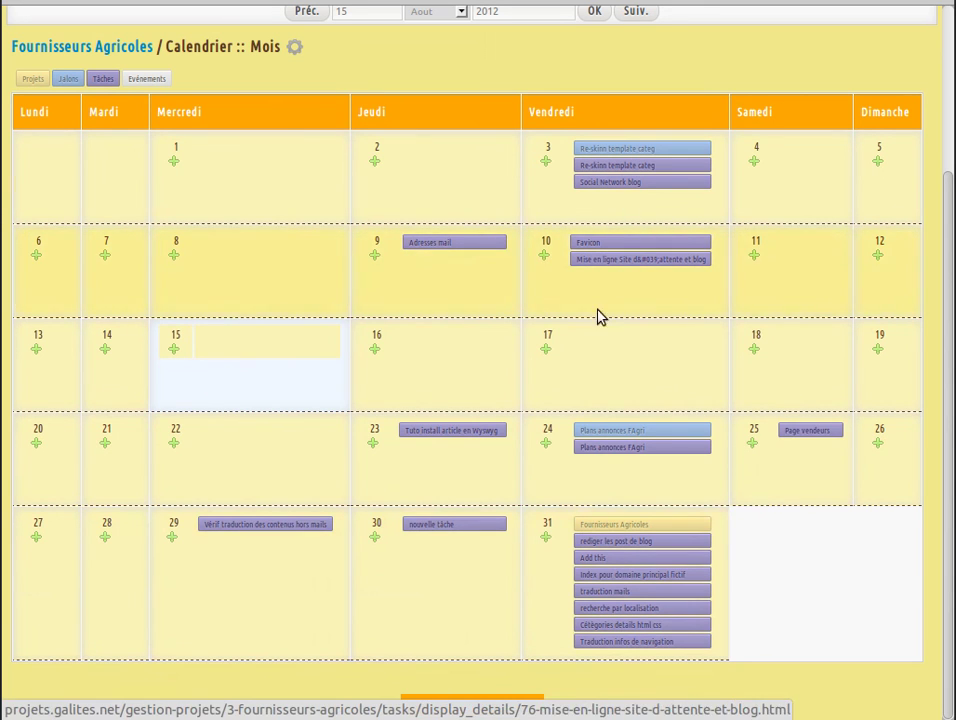
scroll(593, 519, "up", 3)
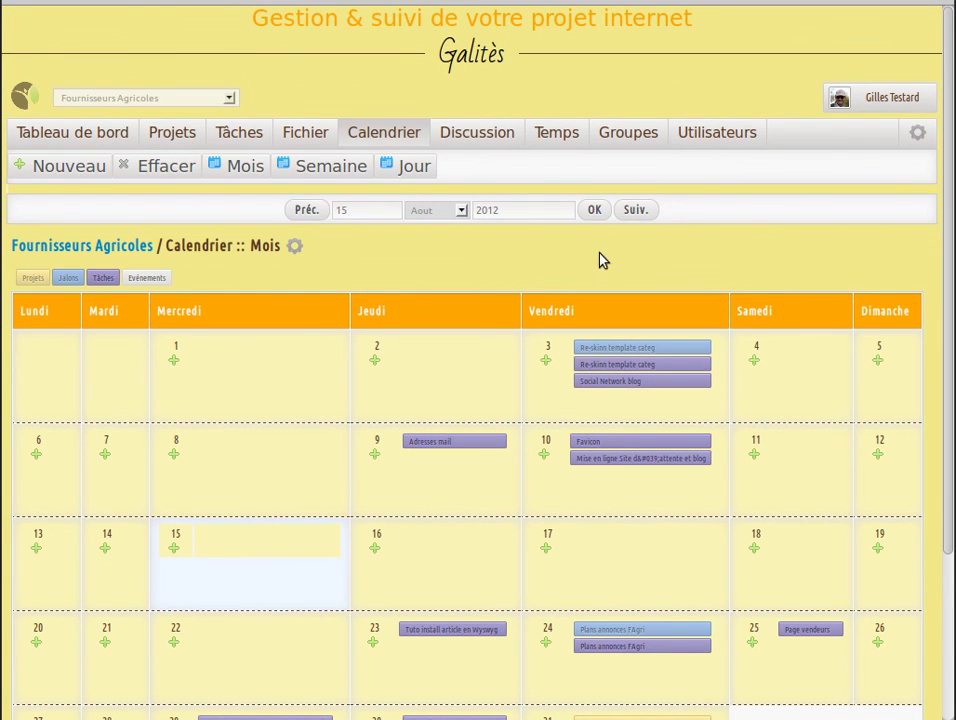
Open the full "Suivi du projet" discussion, examine its messages and reply form, and go back to the discussion list
left_click(478, 134)
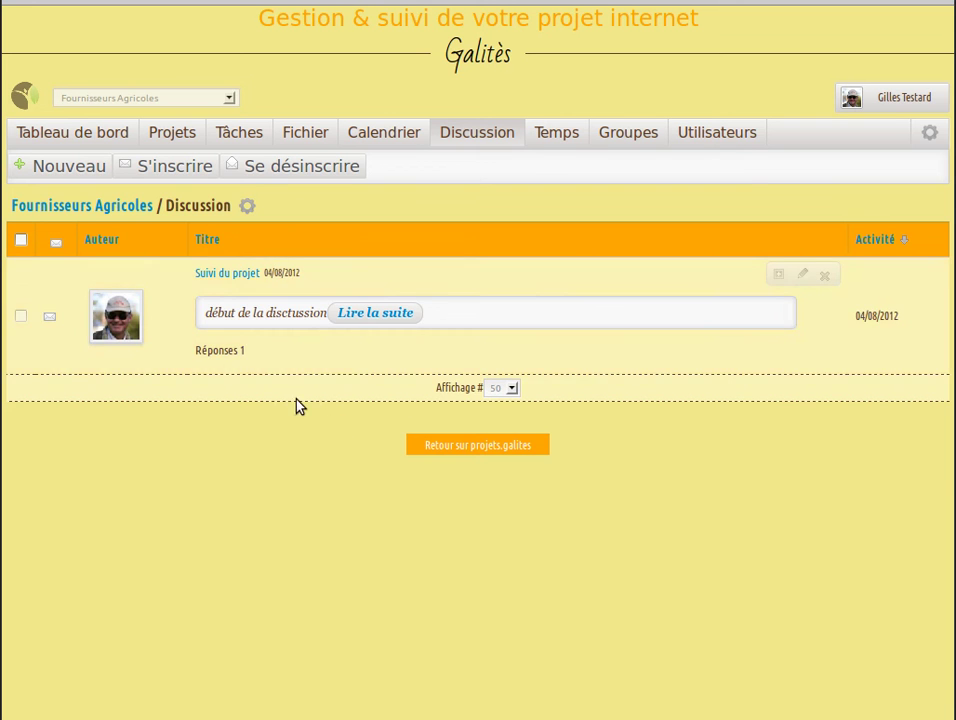
left_click(366, 314)
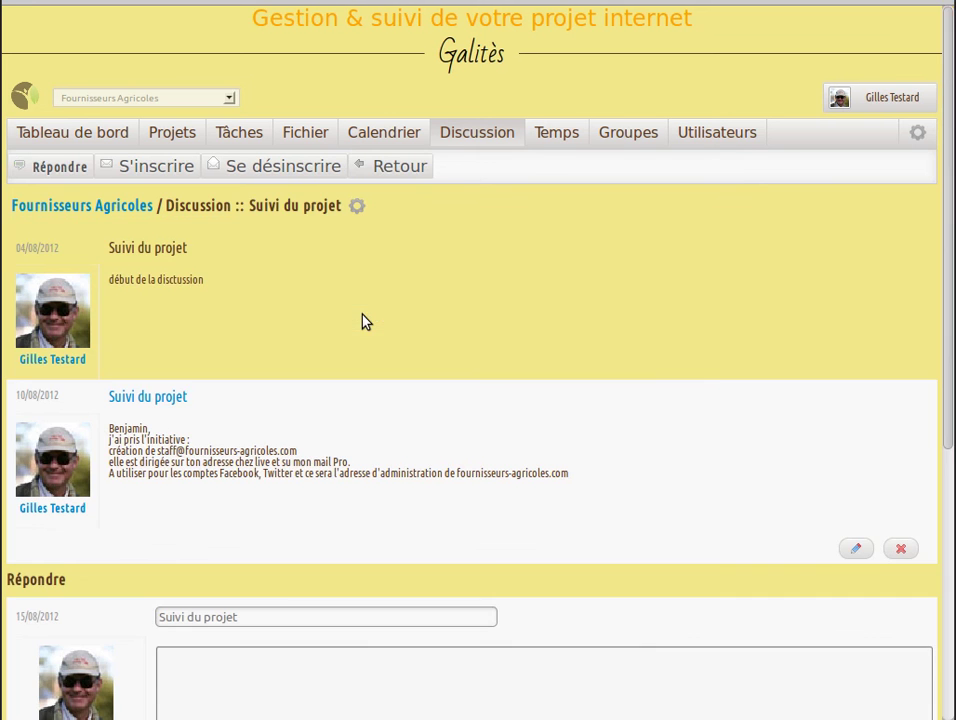
scroll(670, 442, "down", 3)
scroll(670, 440, "down", 3)
scroll(670, 435, "up", 2)
scroll(672, 435, "down", 3)
scroll(672, 435, "down", 1)
scroll(670, 435, "up", 3)
scroll(670, 440, "down", 2)
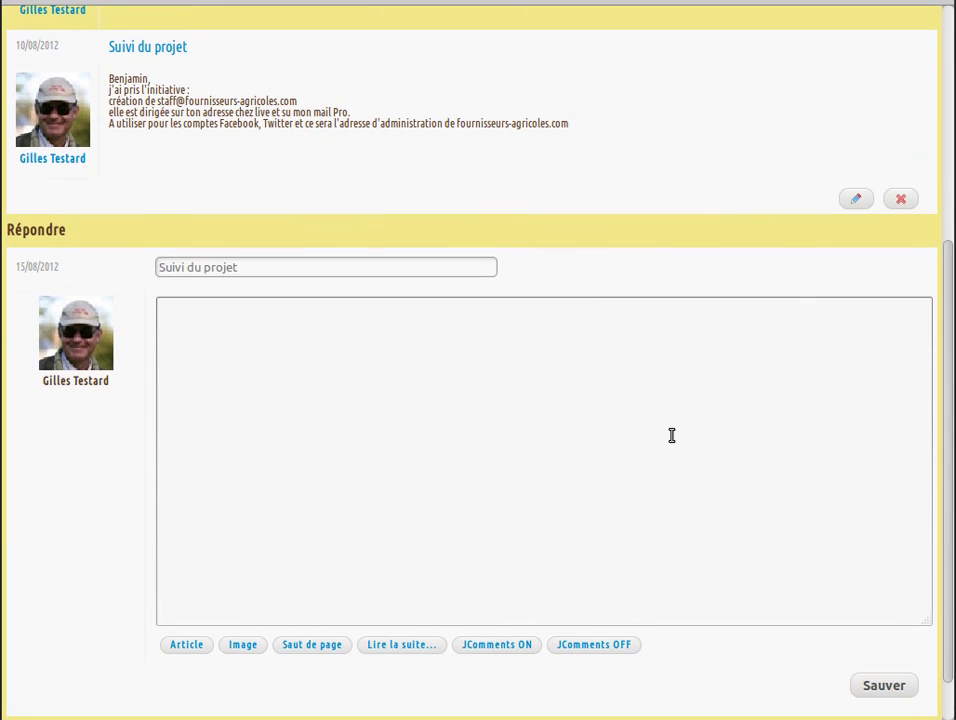
scroll(672, 435, "up", 4)
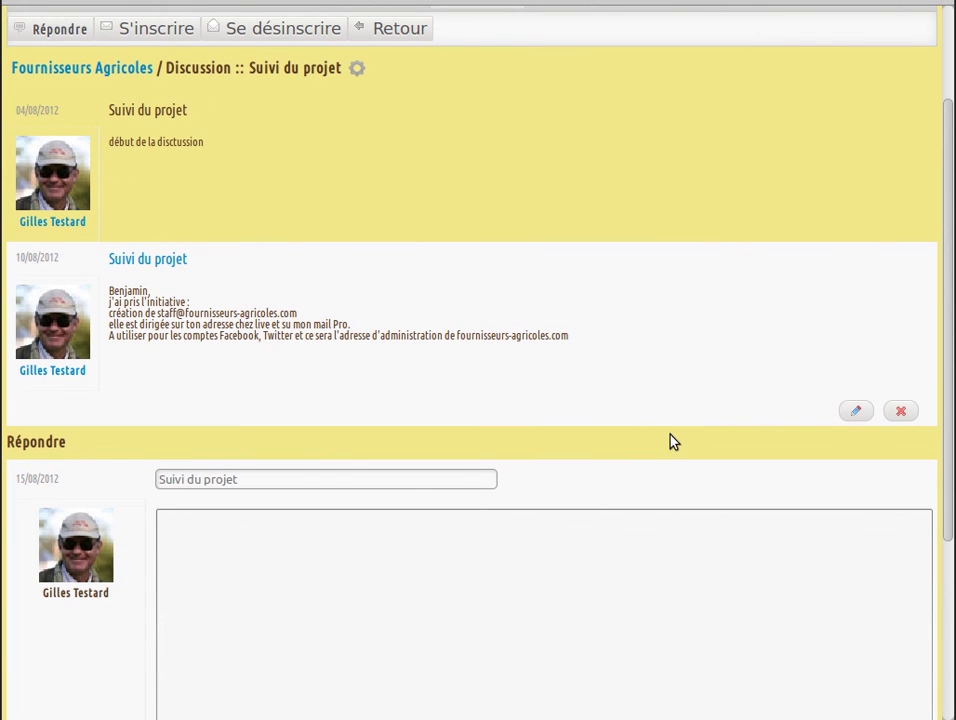
scroll(670, 438, "down", 3)
scroll(670, 436, "up", 5)
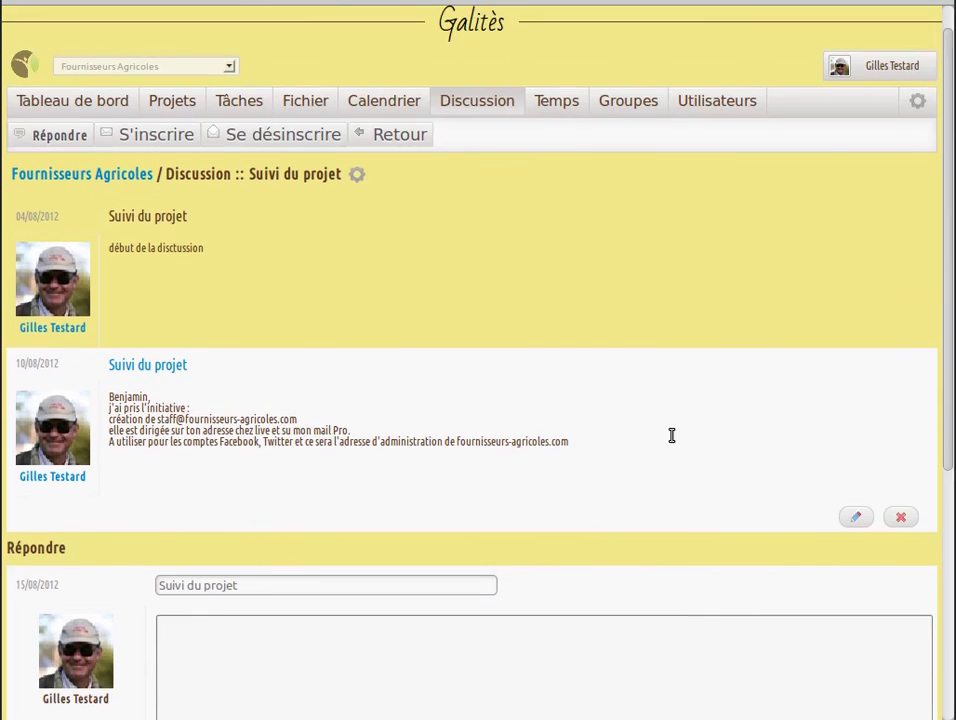
scroll(672, 442, "up", 1)
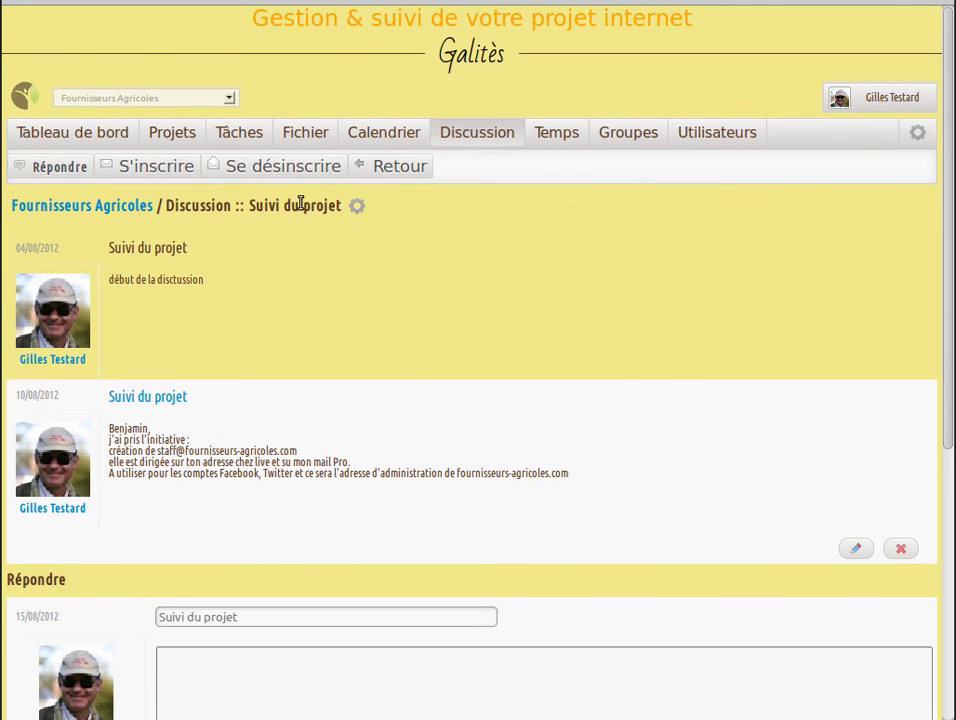
scroll(620, 310, "down", 8)
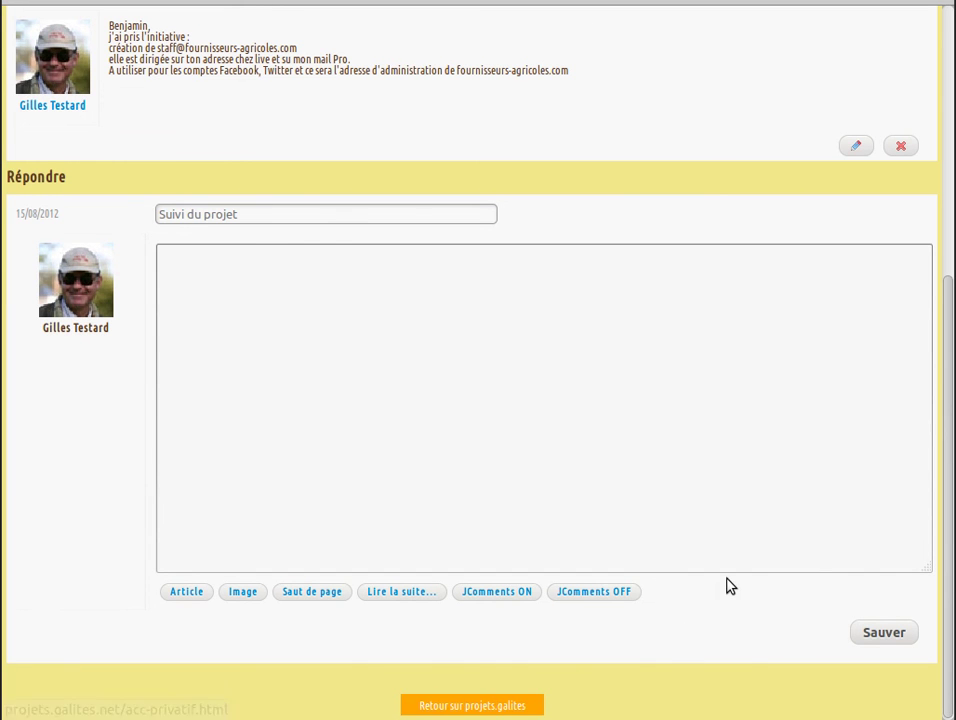
scroll(730, 582, "up", 7)
scroll(731, 575, "up", 1)
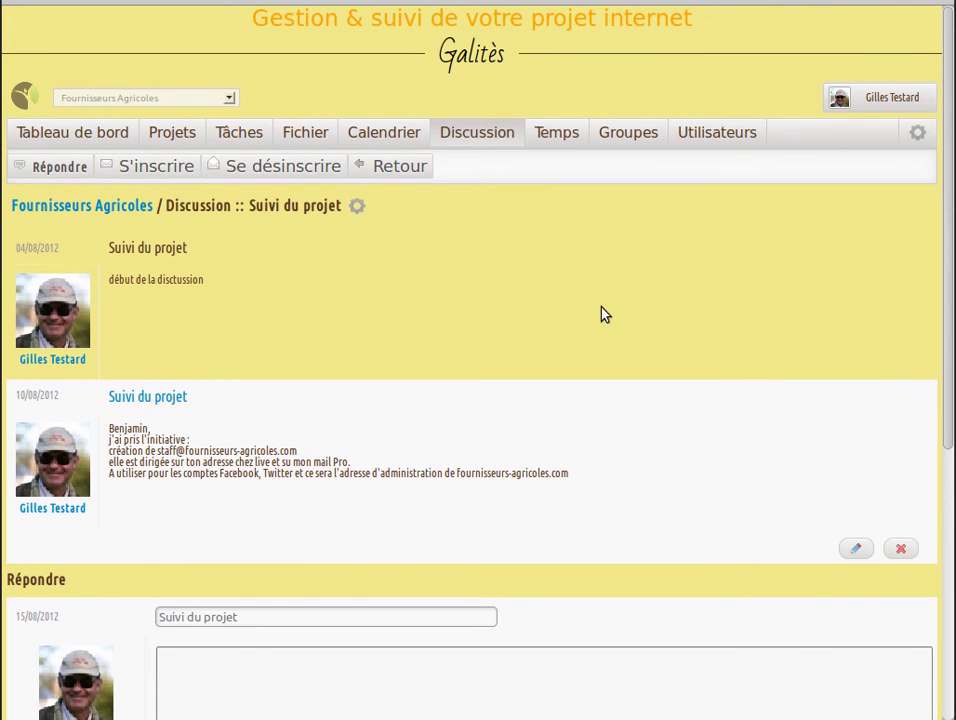
left_click(386, 165)
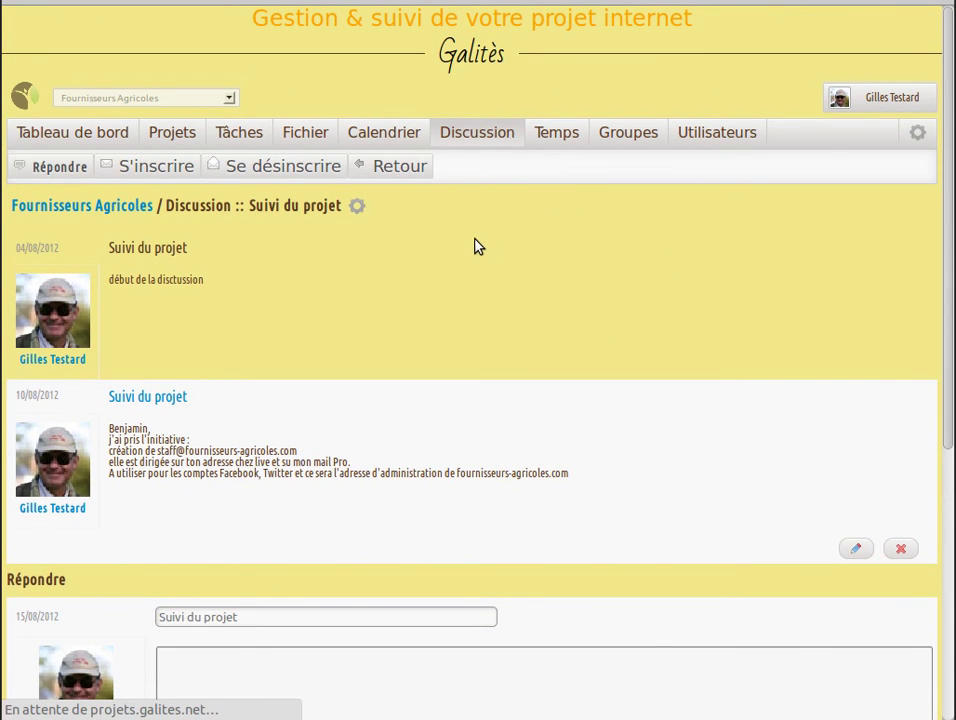